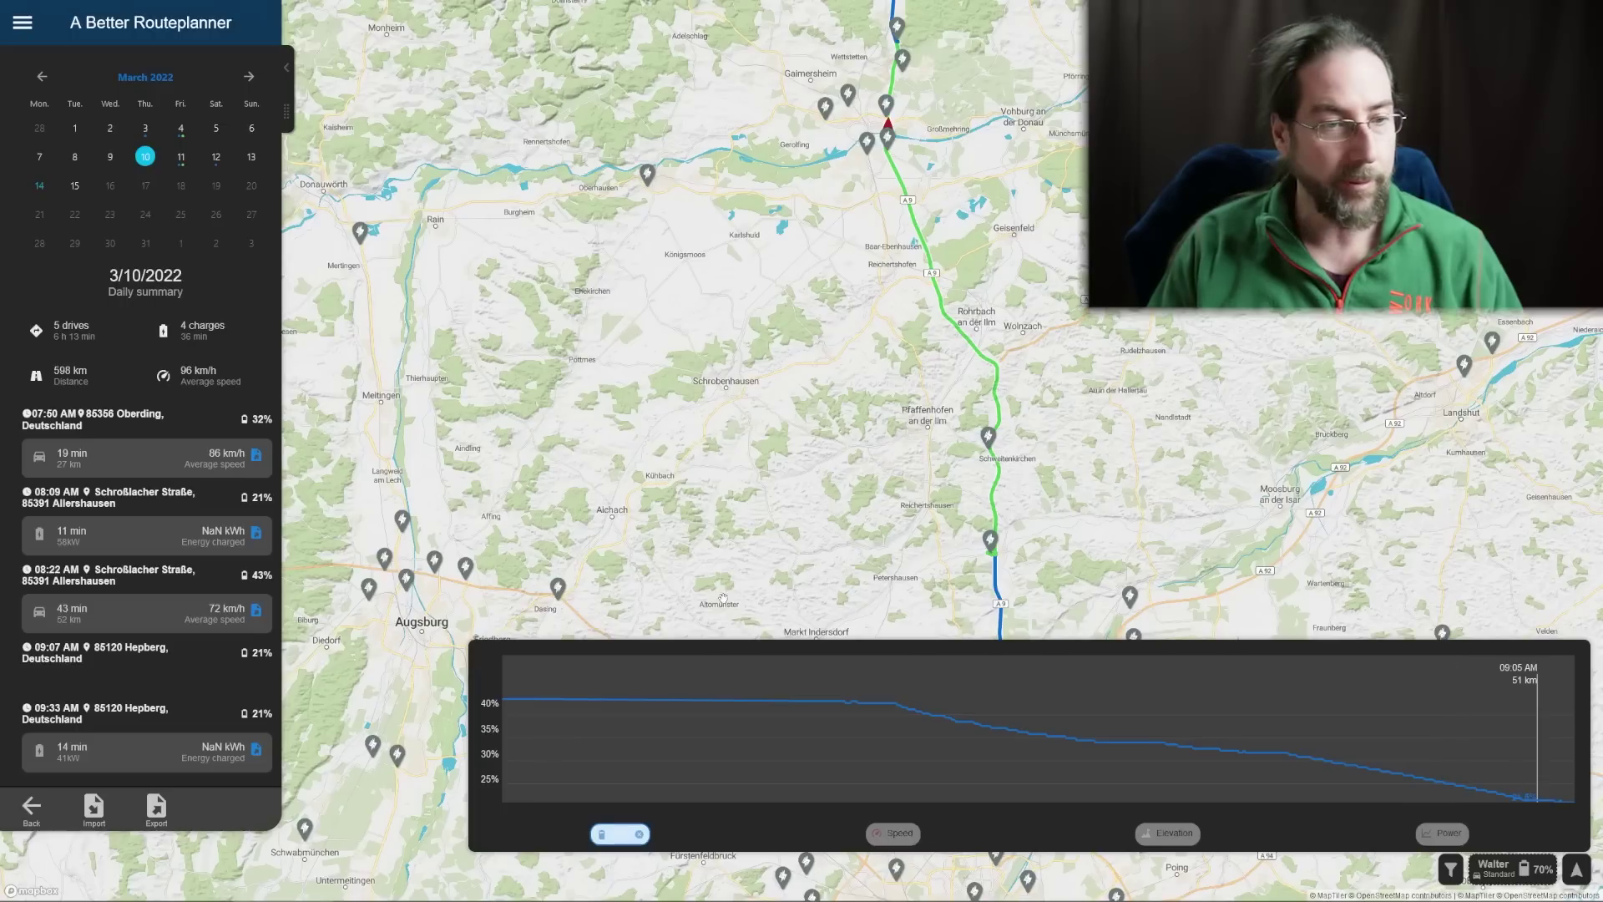
Examine the 3/10/2022 trip's drive and charge segments from Allershausen to Wolfsburg, with their routes and battery charts.
{"action": "left_click", "coordinate": [113, 631]}
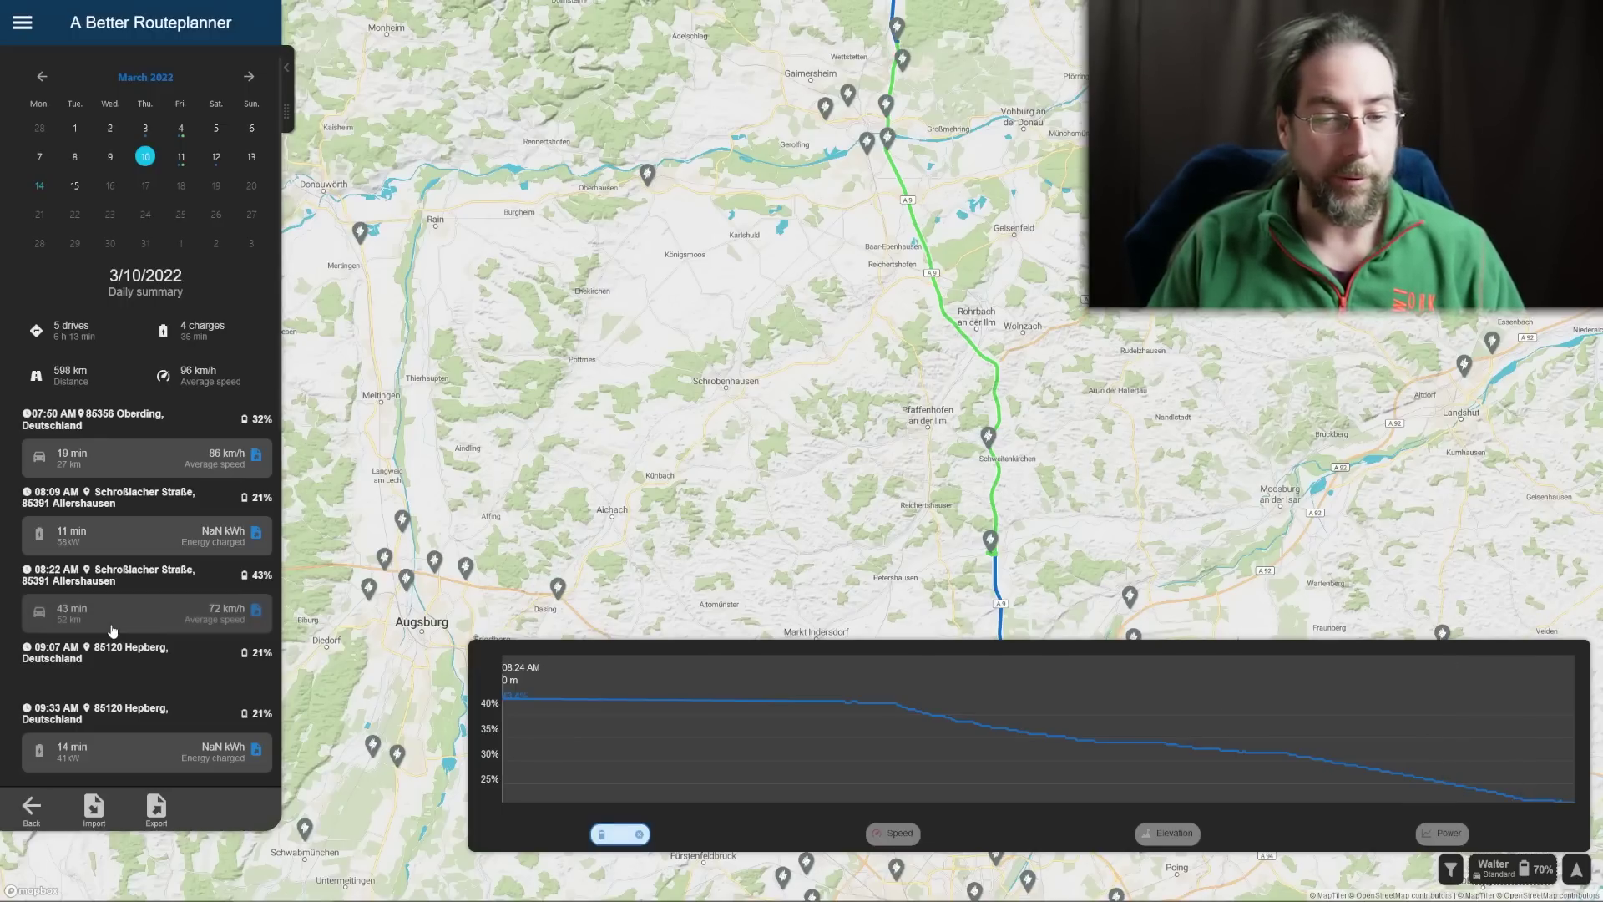
{"action": "left_click", "coordinate": [131, 548]}
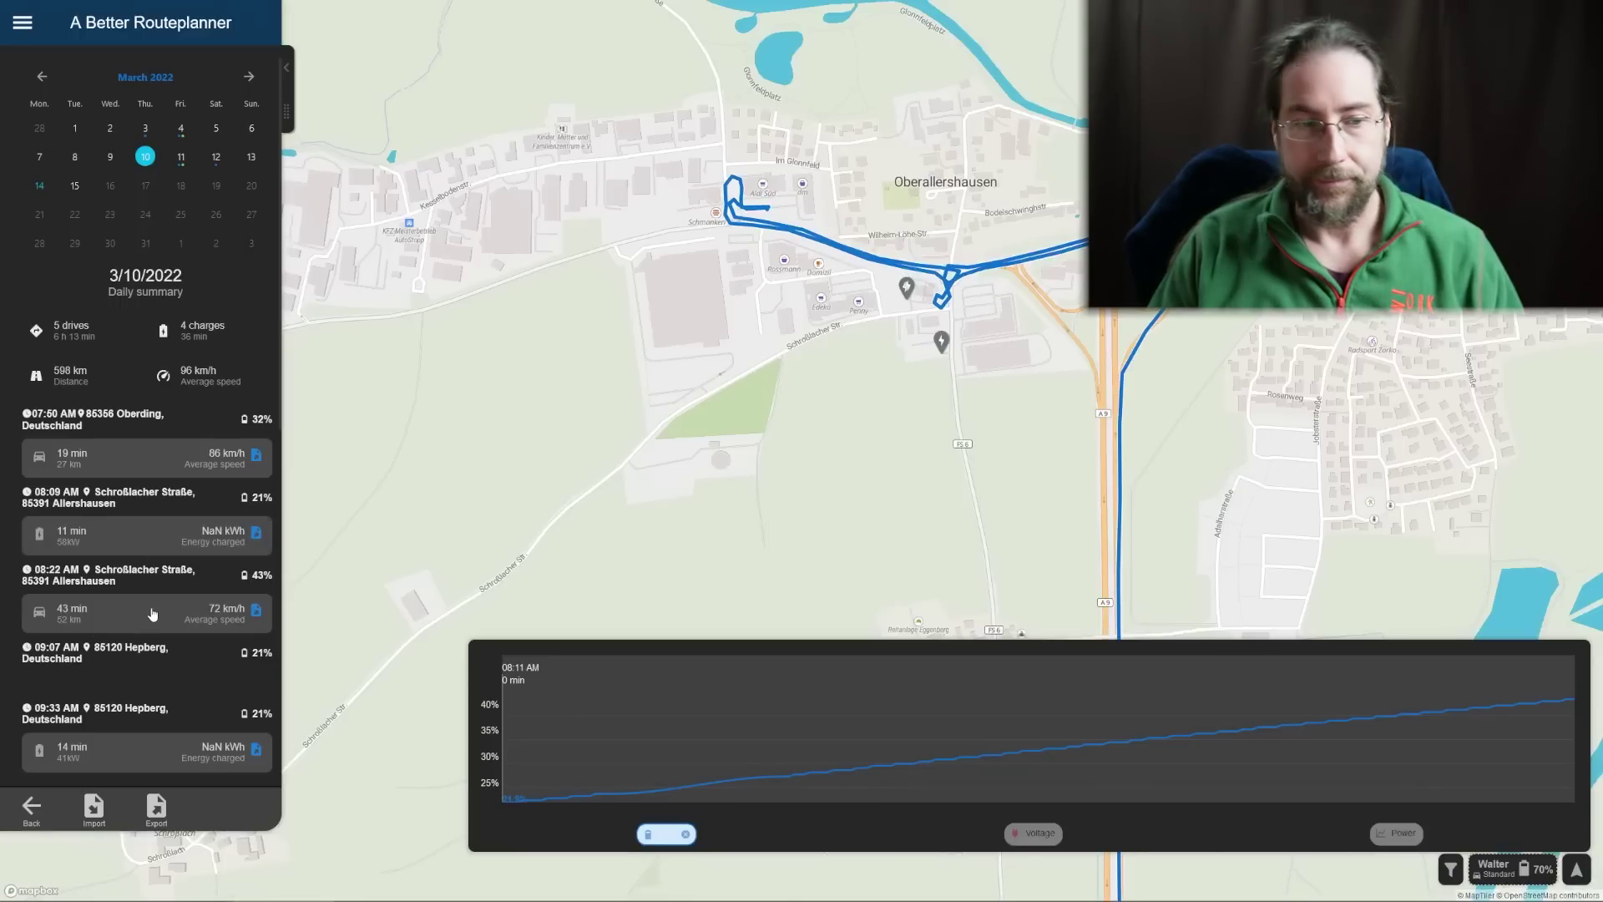
{"action": "scroll", "coordinate": [171, 608], "scroll_direction": "down", "scroll_amount": 5}
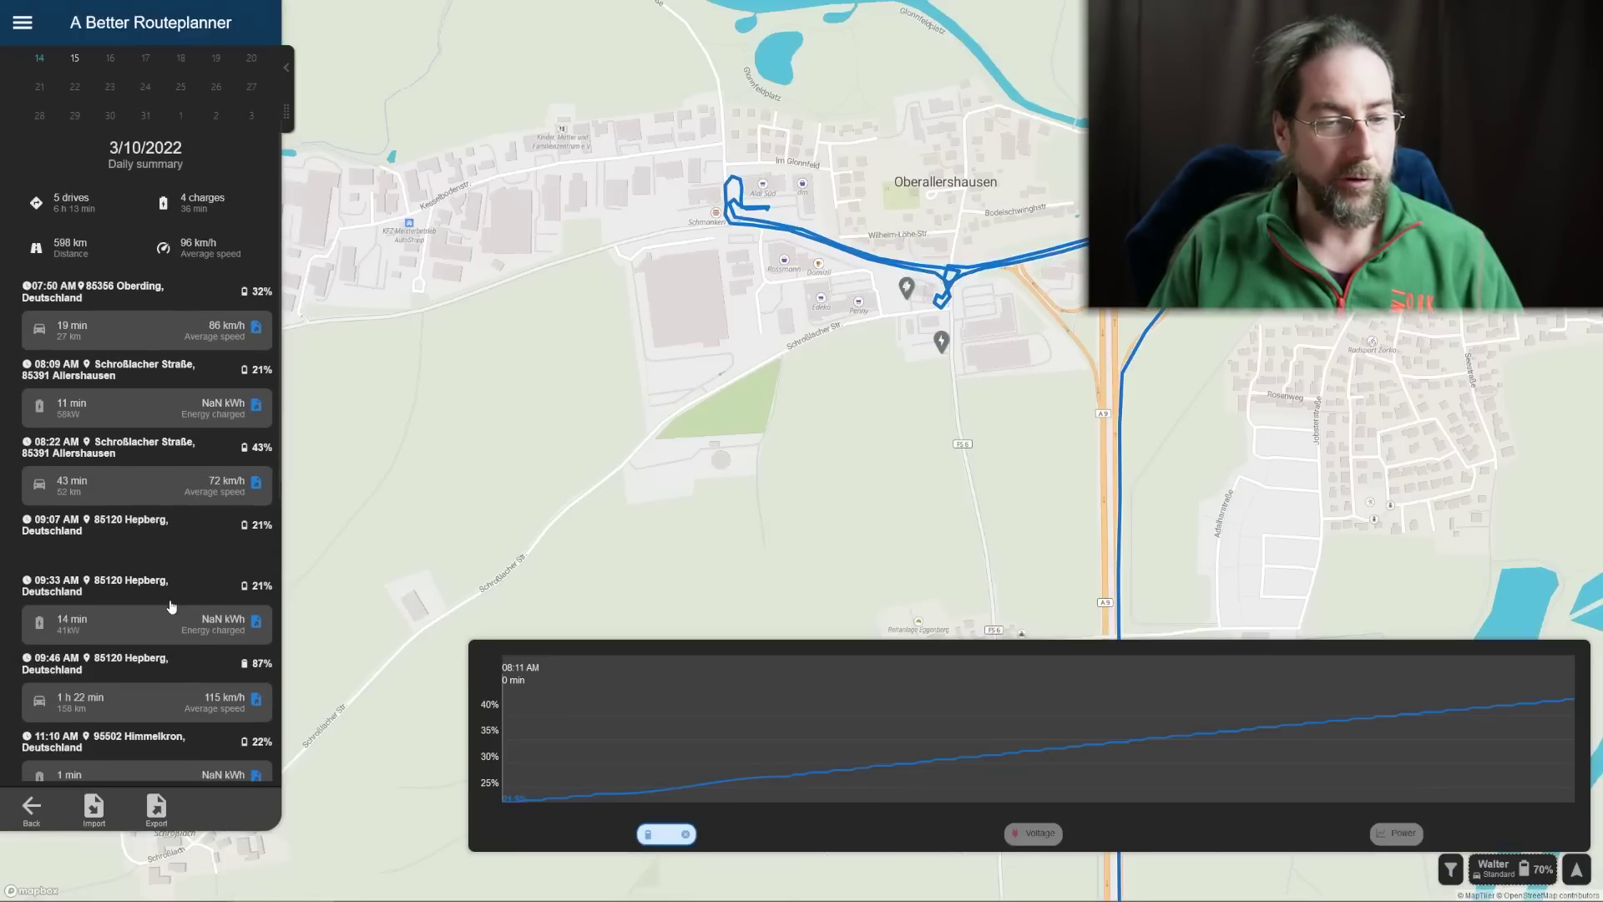
{"action": "left_click", "coordinate": [167, 530]}
{"action": "left_click", "coordinate": [160, 686]}
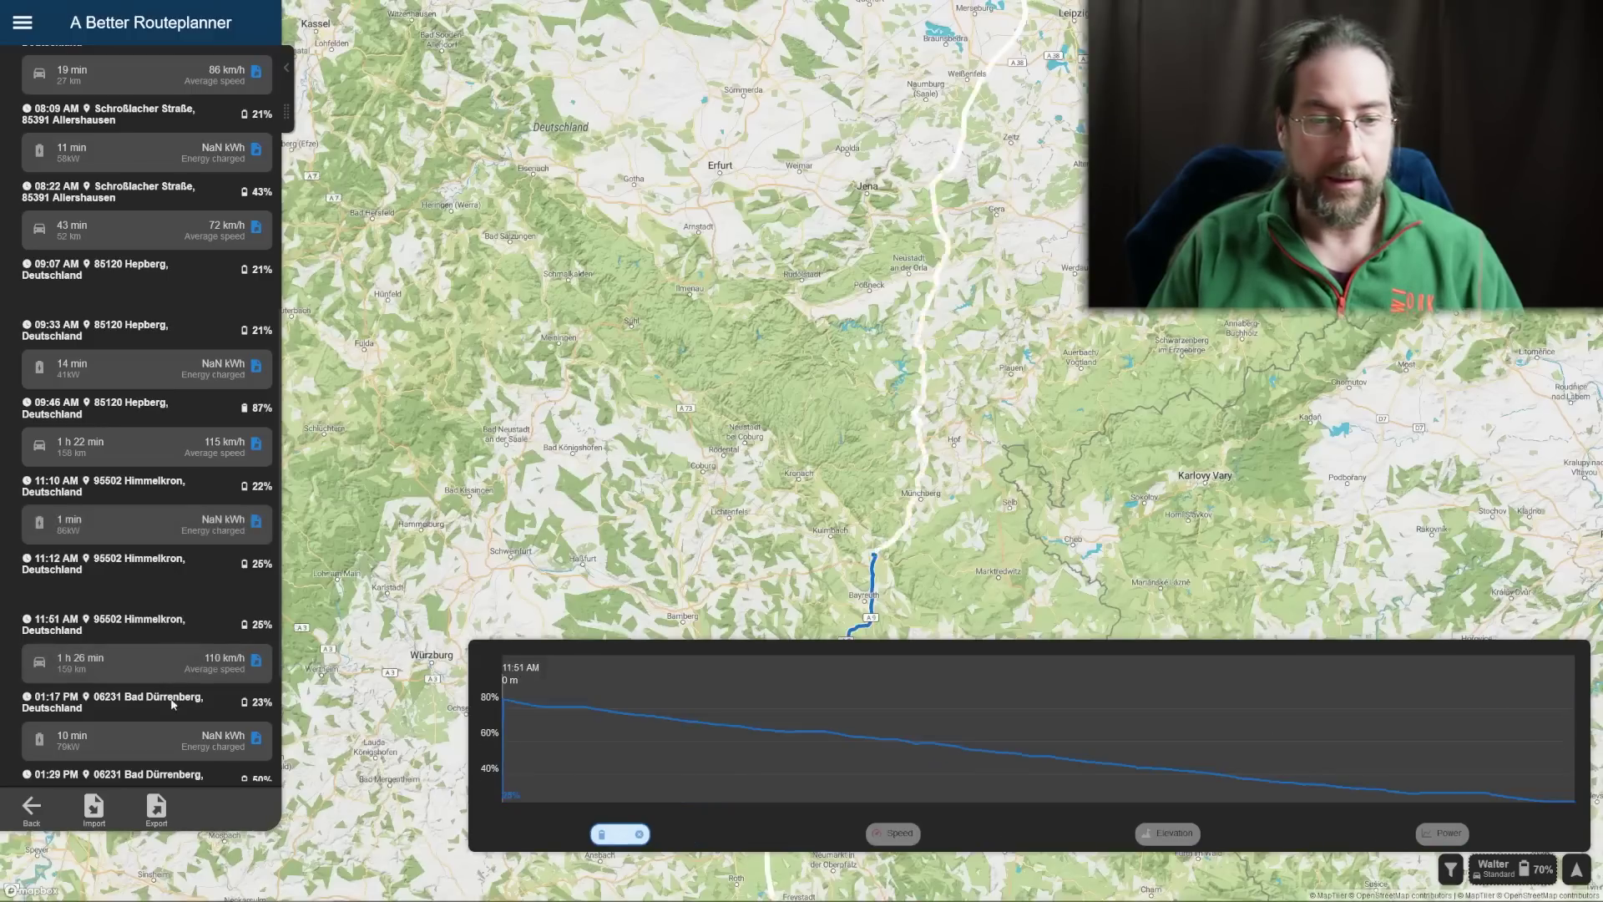
{"action": "scroll", "coordinate": [182, 641], "scroll_direction": "down", "scroll_amount": 2}
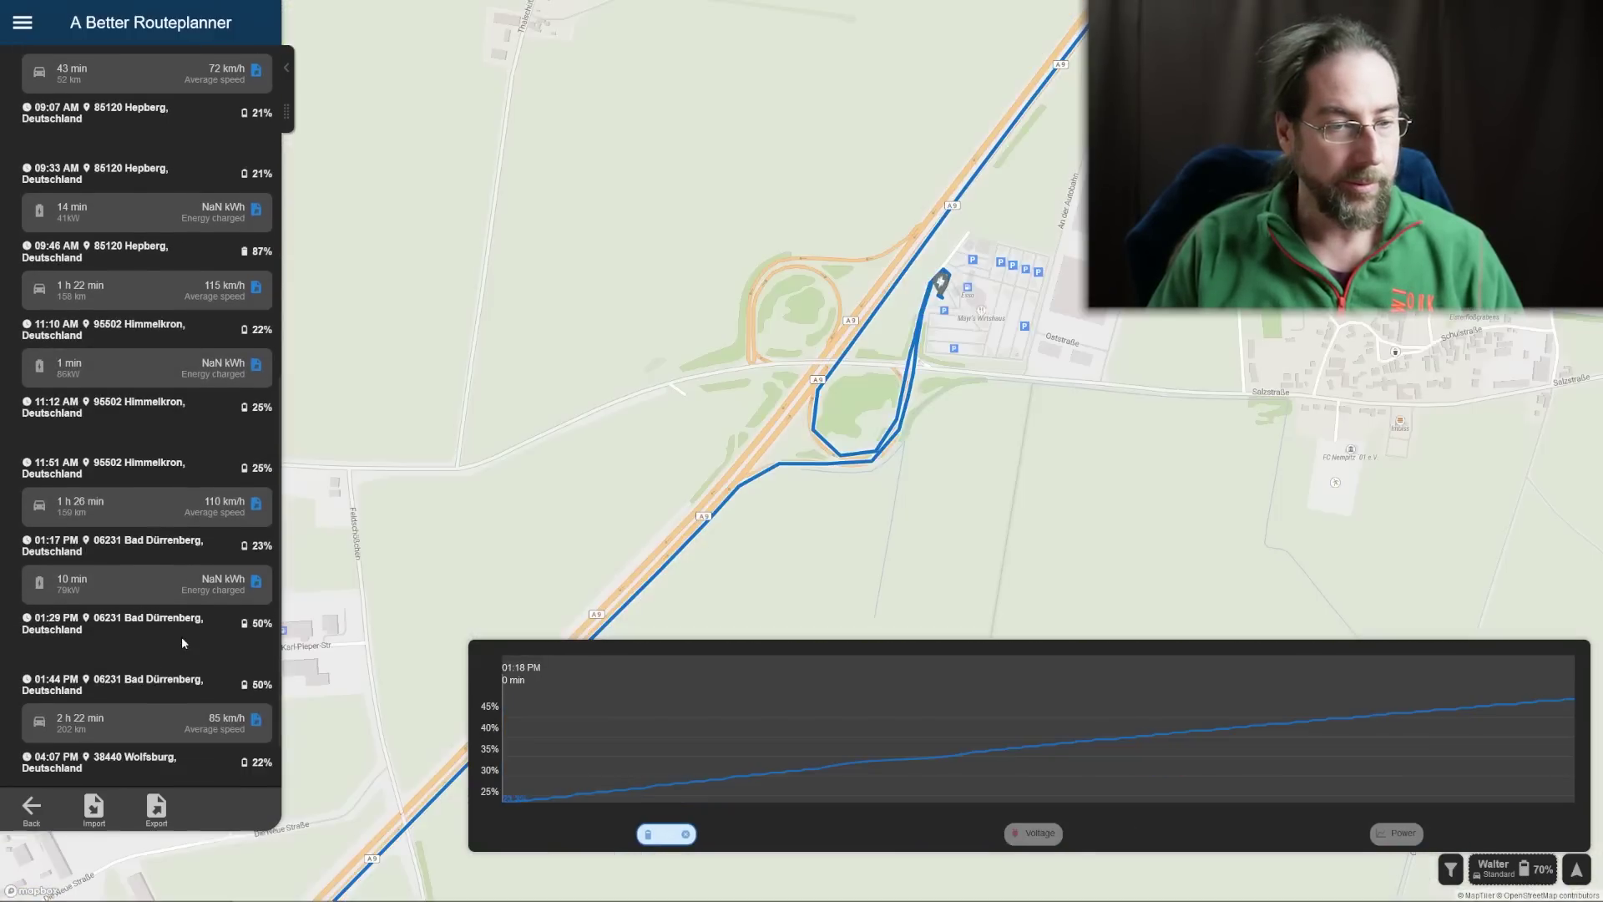
{"action": "left_click", "coordinate": [154, 722]}
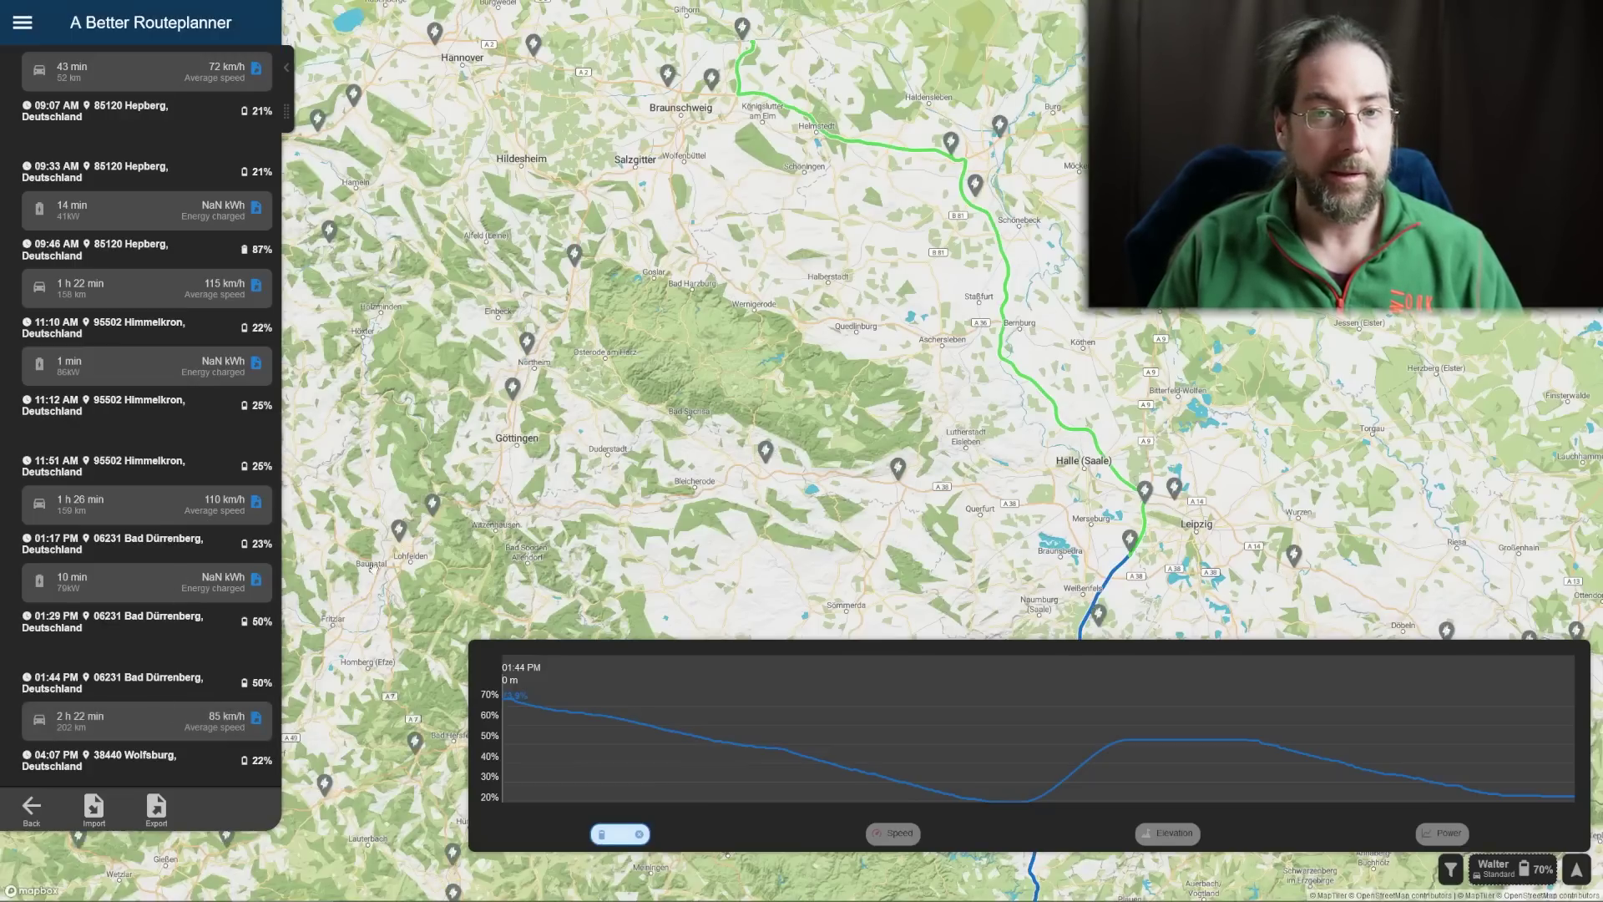
{"action": "left_click", "coordinate": [144, 732]}
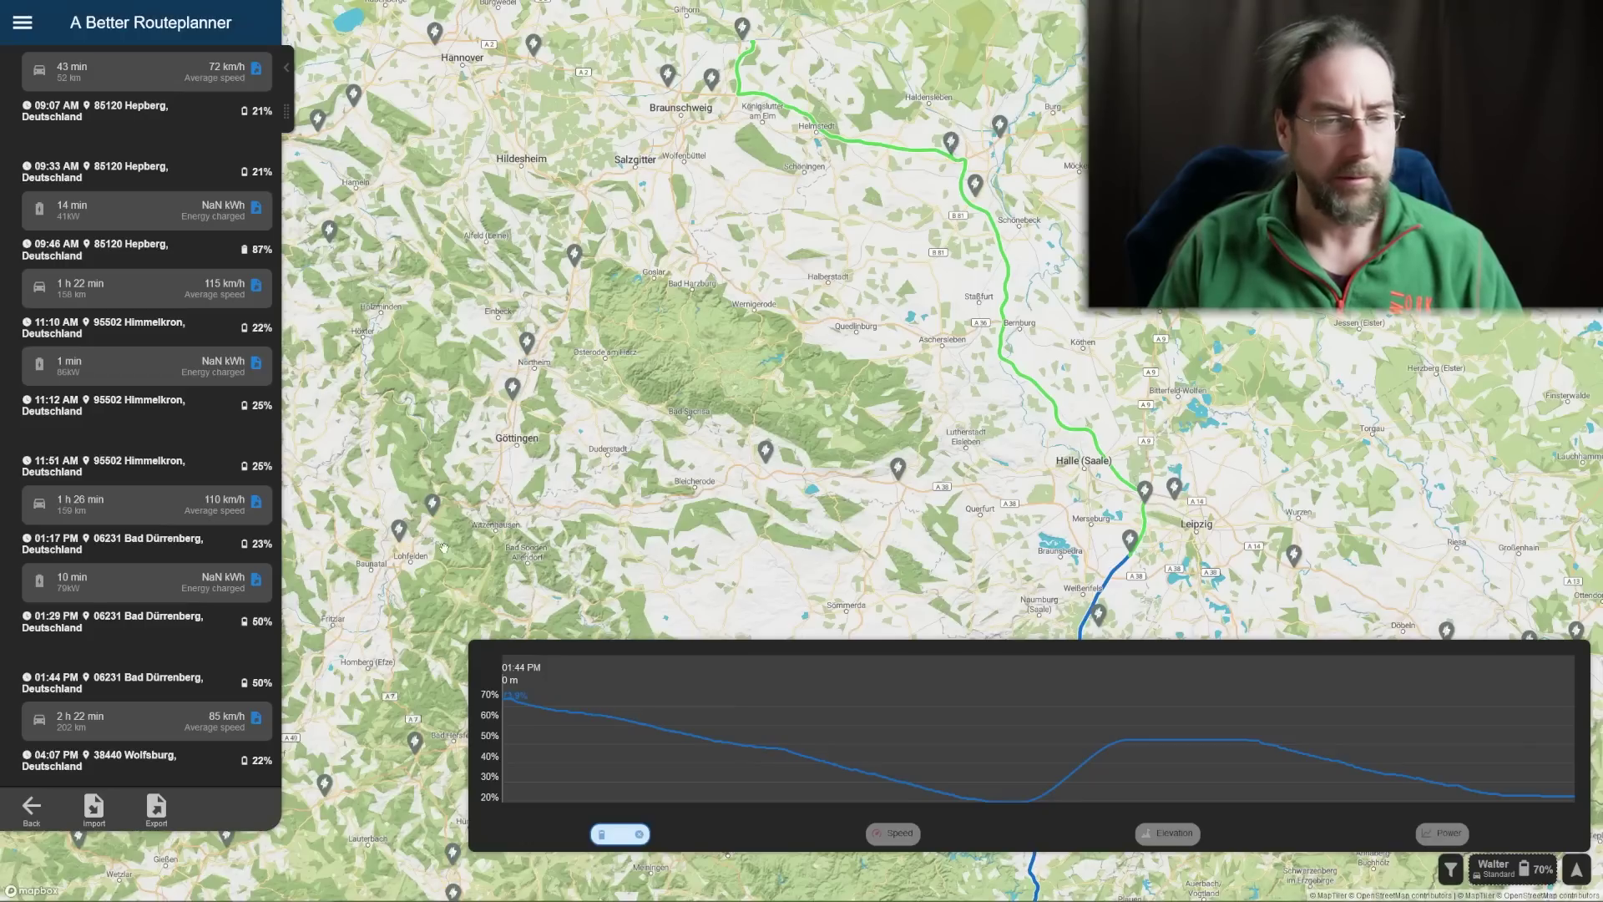
{"action": "left_click", "coordinate": [167, 595]}
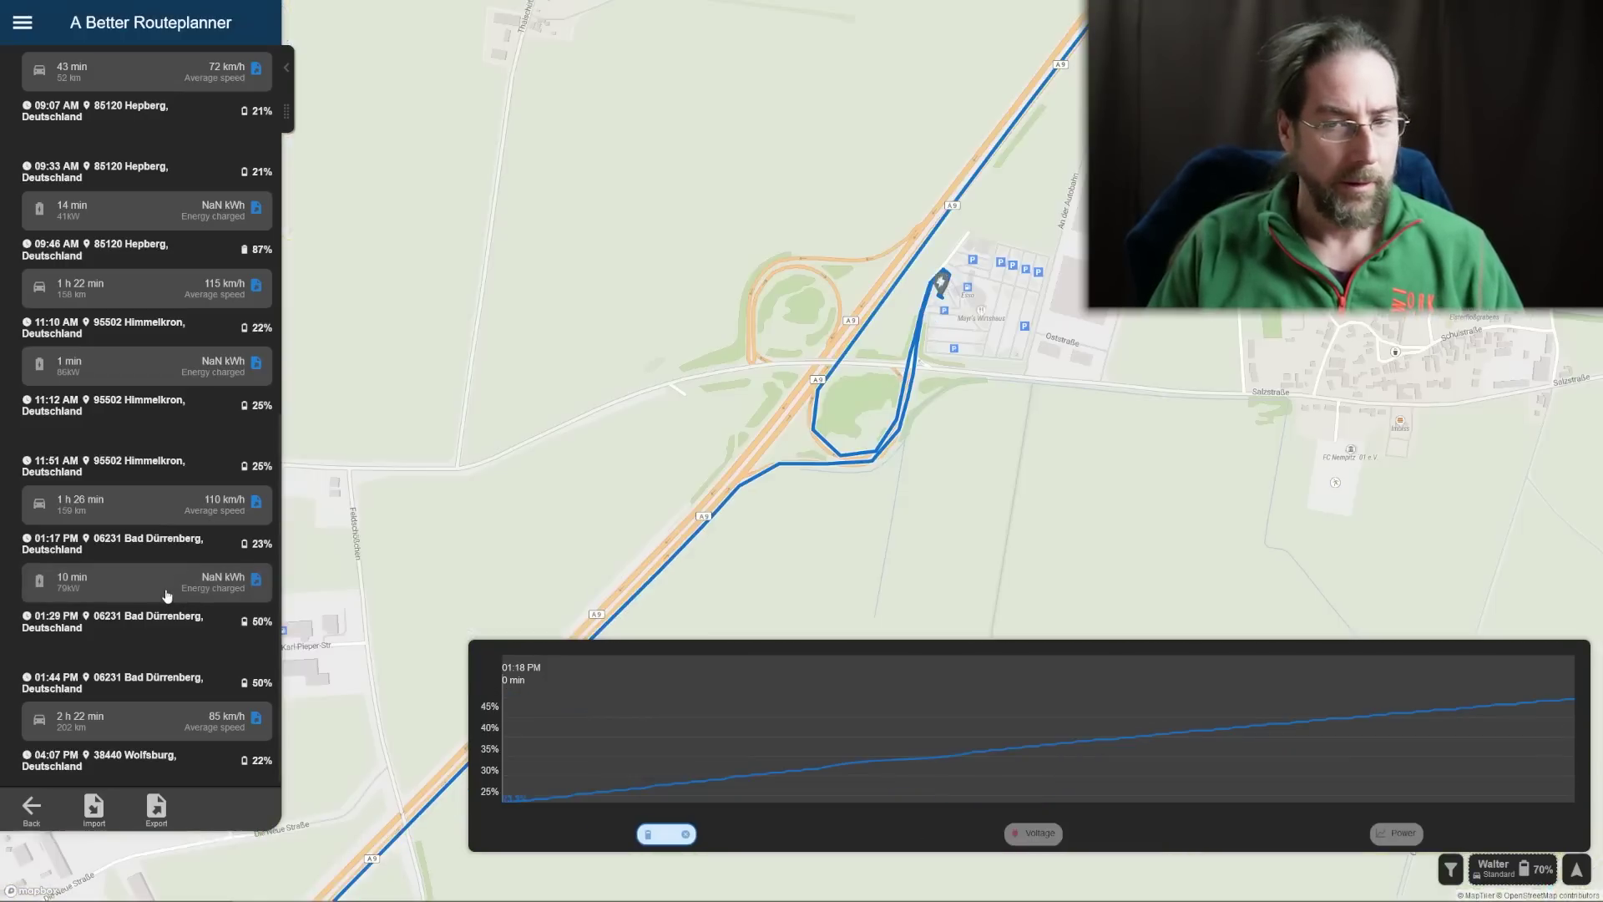
{"action": "left_click", "coordinate": [146, 724]}
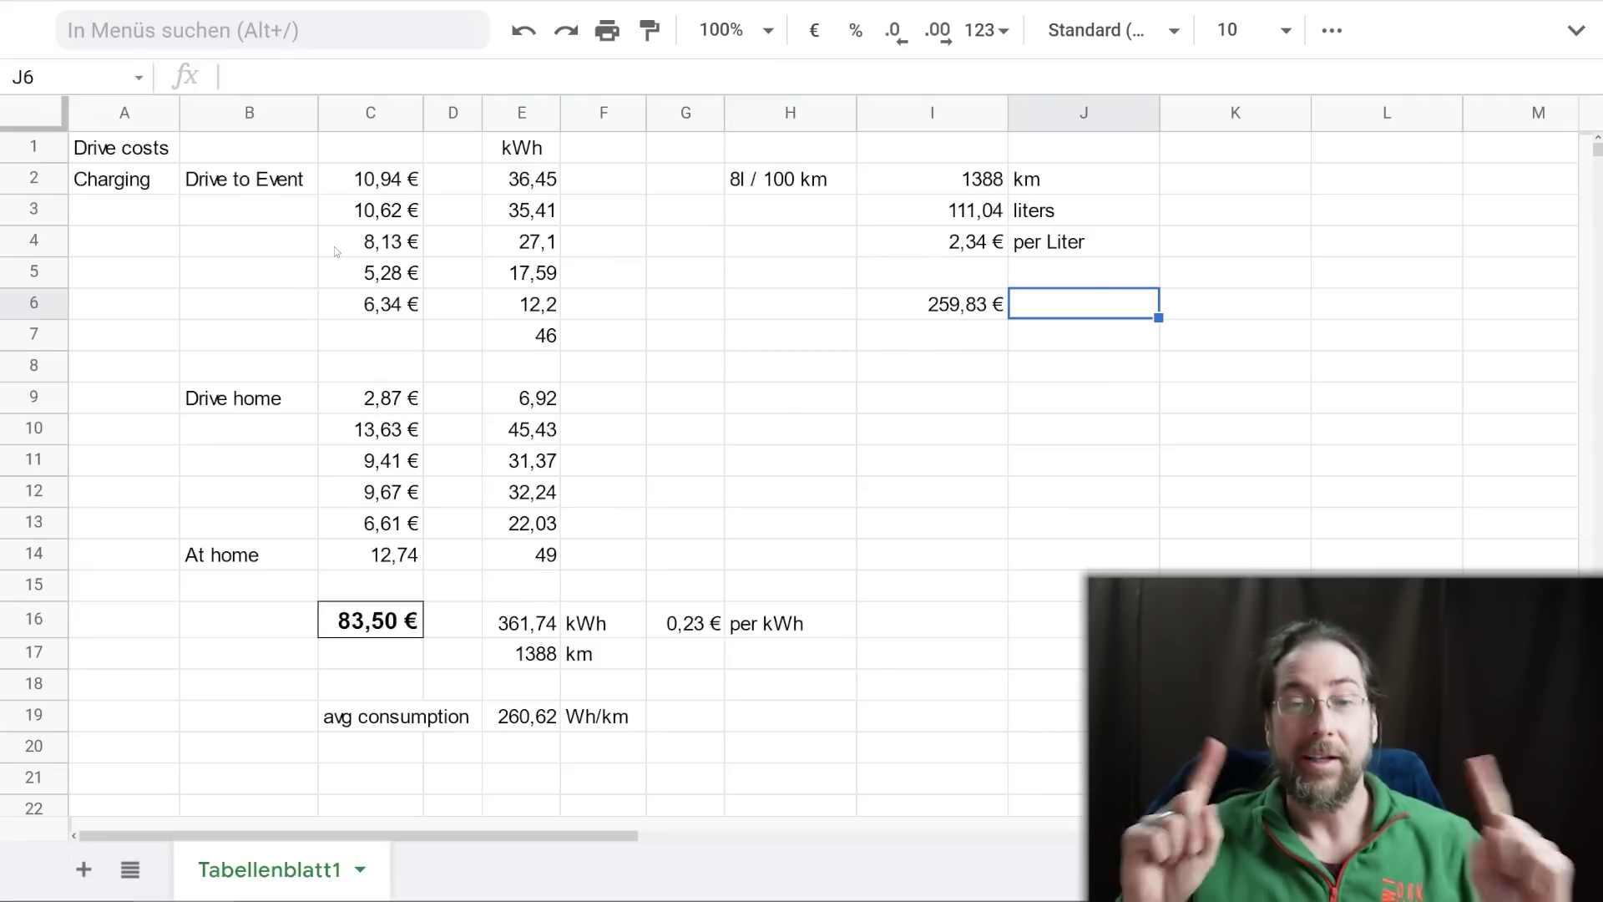
In the drive costs spreadsheet, review the individual charging costs and kWh amounts of the Drive to Event.
{"action": "left_click", "coordinate": [376, 186]}
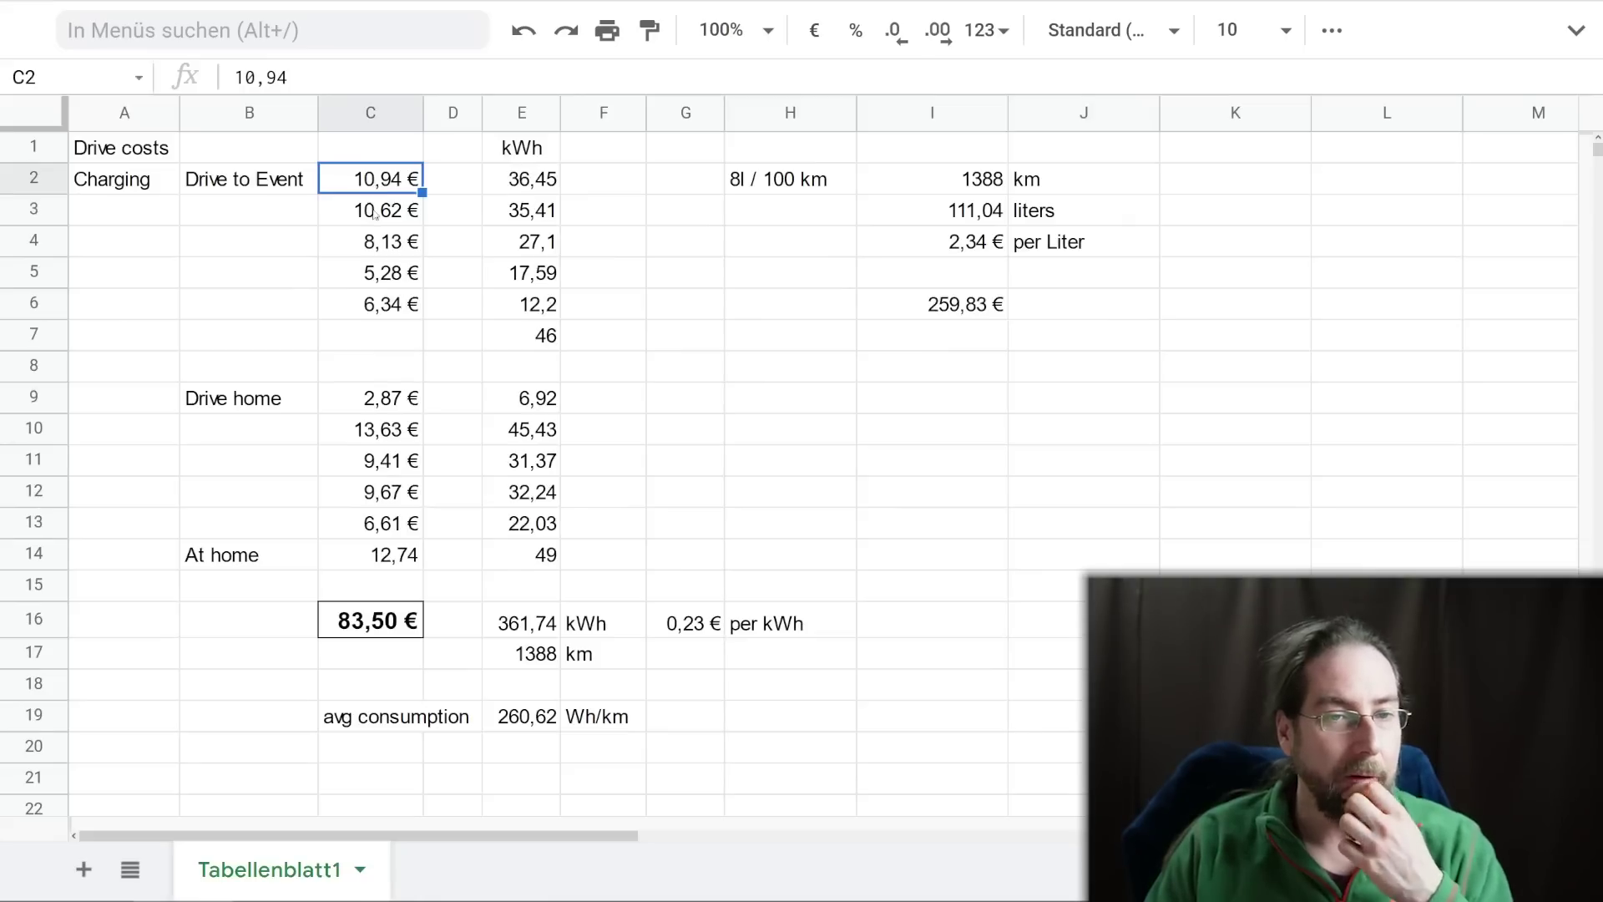
{"action": "left_click", "coordinate": [370, 223]}
{"action": "left_click", "coordinate": [378, 251]}
{"action": "left_click", "coordinate": [366, 277]}
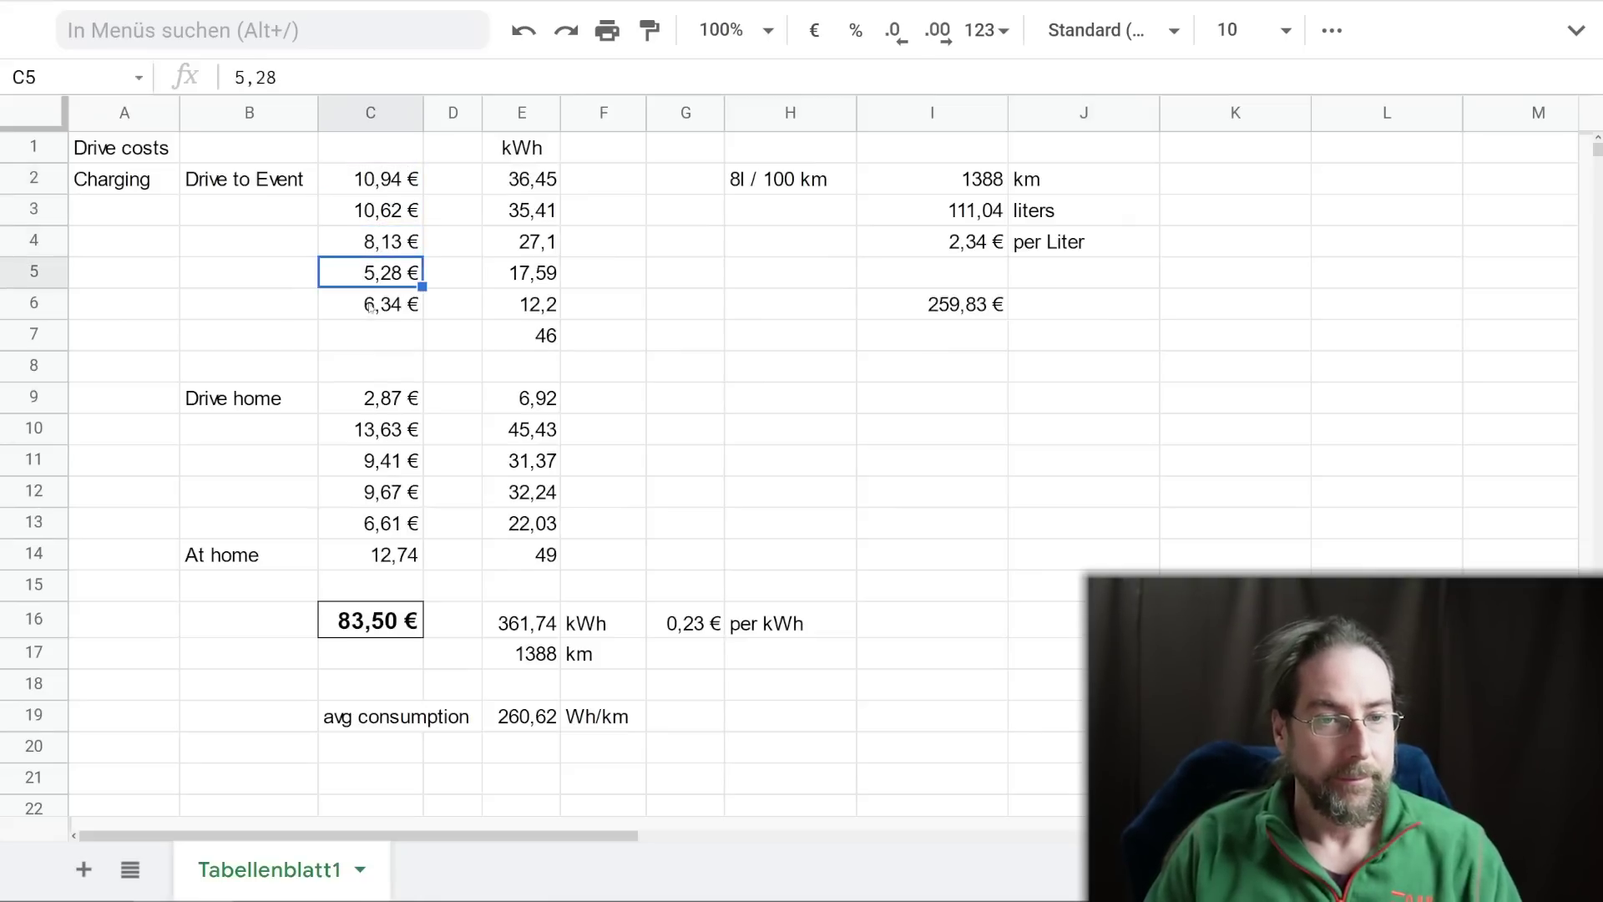
{"action": "left_click", "coordinate": [376, 309]}
{"action": "left_click", "coordinate": [381, 189]}
{"action": "left_click", "coordinate": [535, 188]}
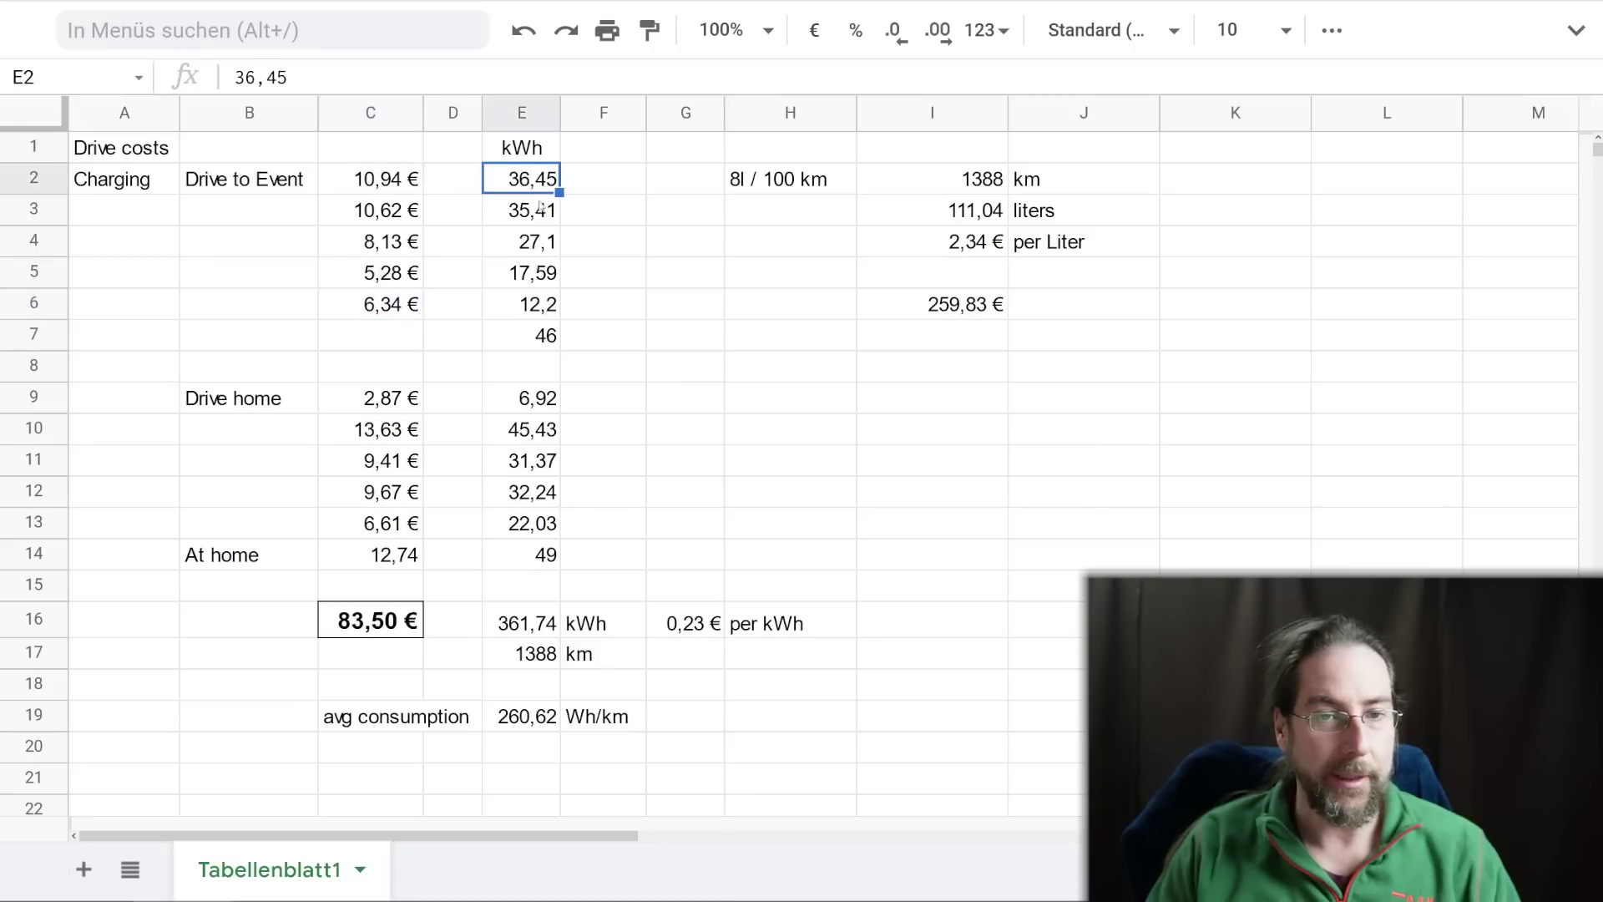
{"action": "left_click", "coordinate": [524, 215]}
{"action": "left_click", "coordinate": [531, 279]}
{"action": "left_click", "coordinate": [528, 313]}
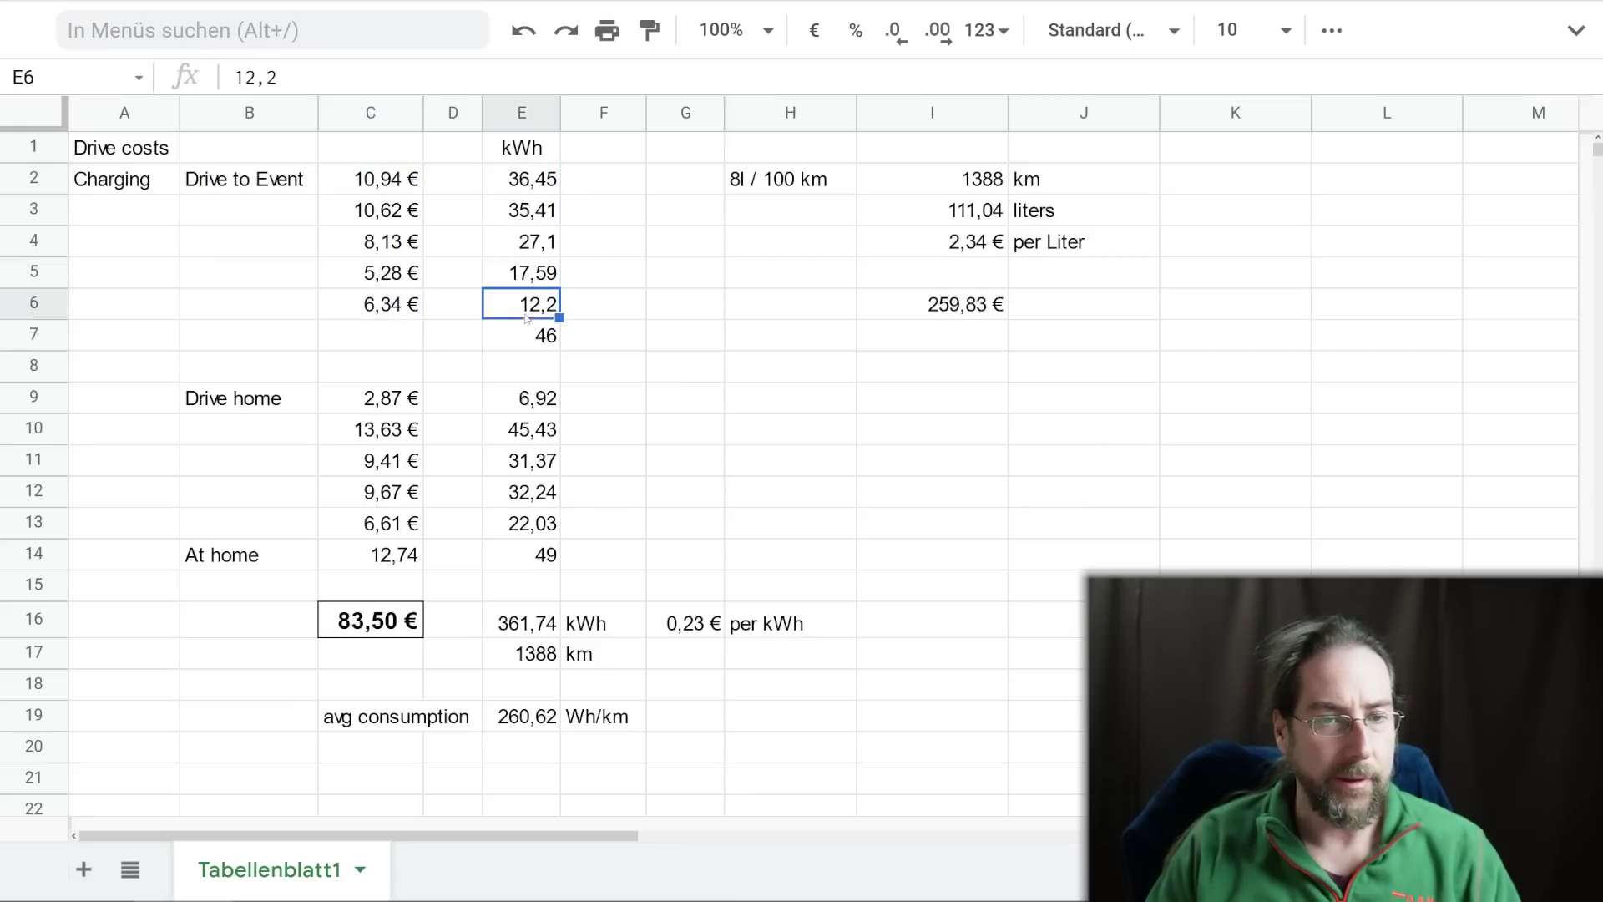
Compare the row 6 charging cost with the kWh entries in E6 and E7 and the other Drive to Event charges.
{"action": "left_click", "coordinate": [381, 311]}
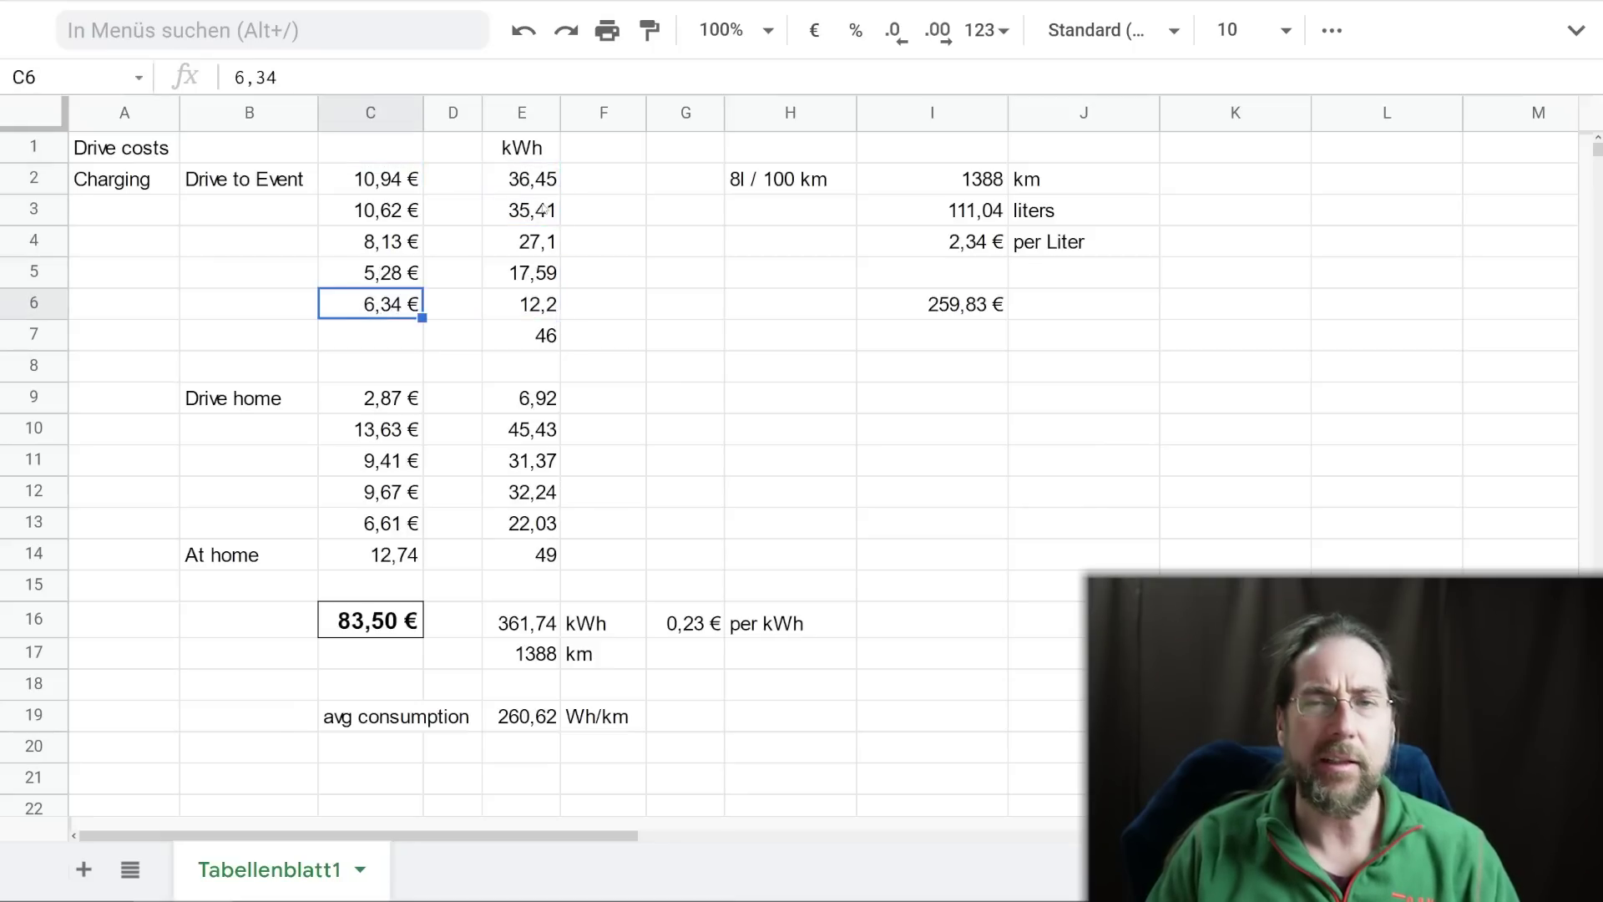
{"action": "left_click_drag", "start_coordinate": [360, 309], "coordinate": [535, 307]}
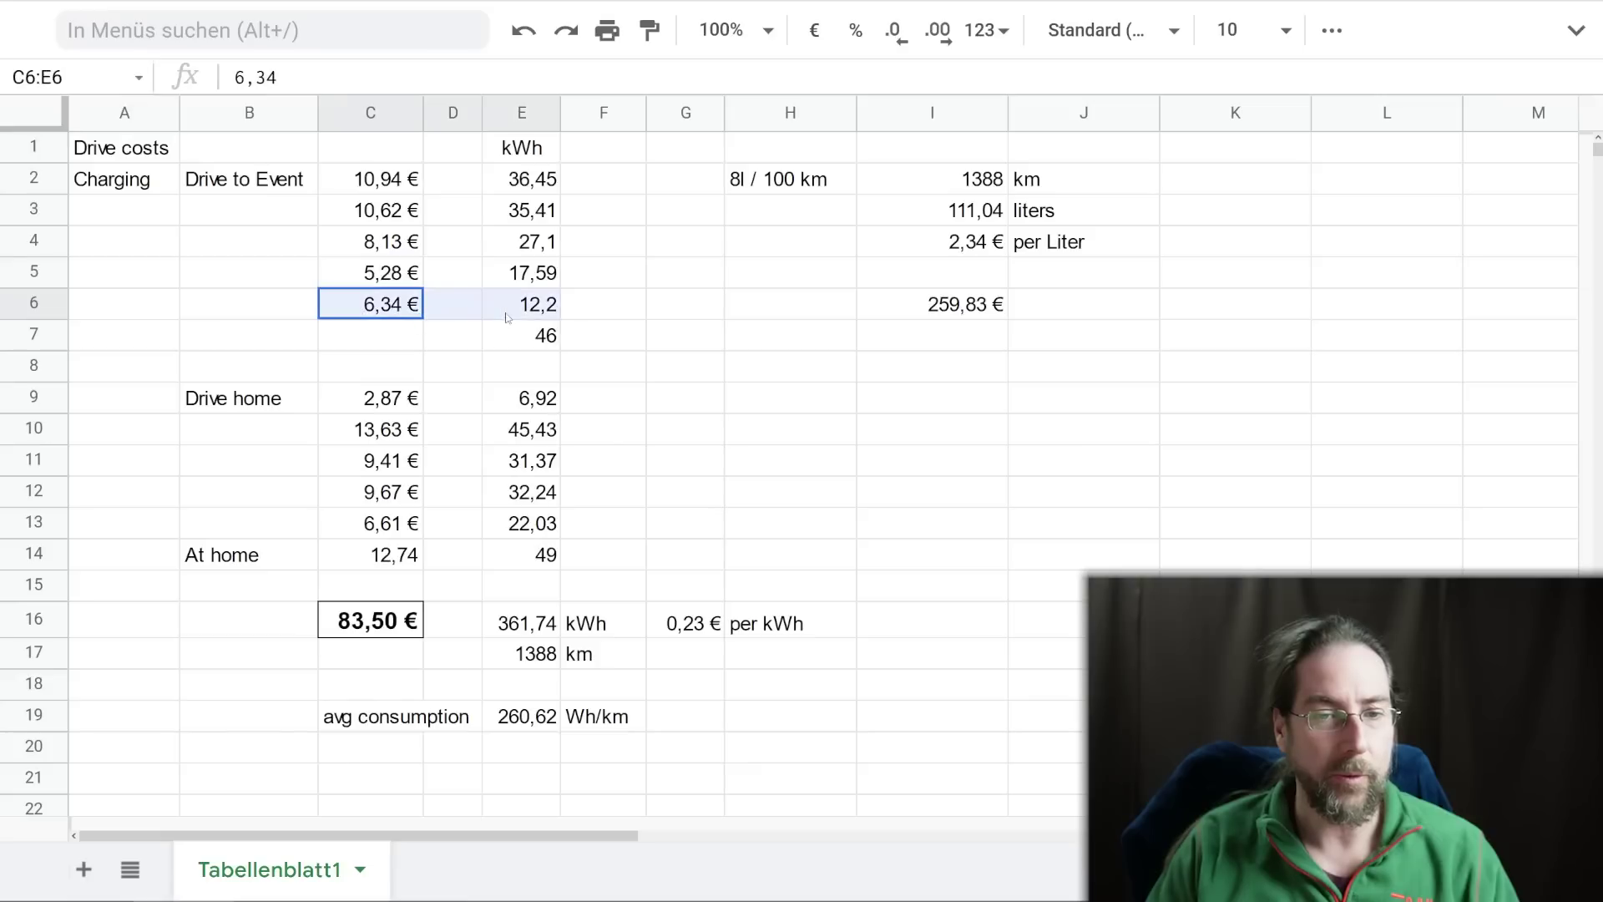
{"action": "left_click", "coordinate": [527, 310]}
{"action": "left_click_drag", "start_coordinate": [371, 311], "coordinate": [528, 311]}
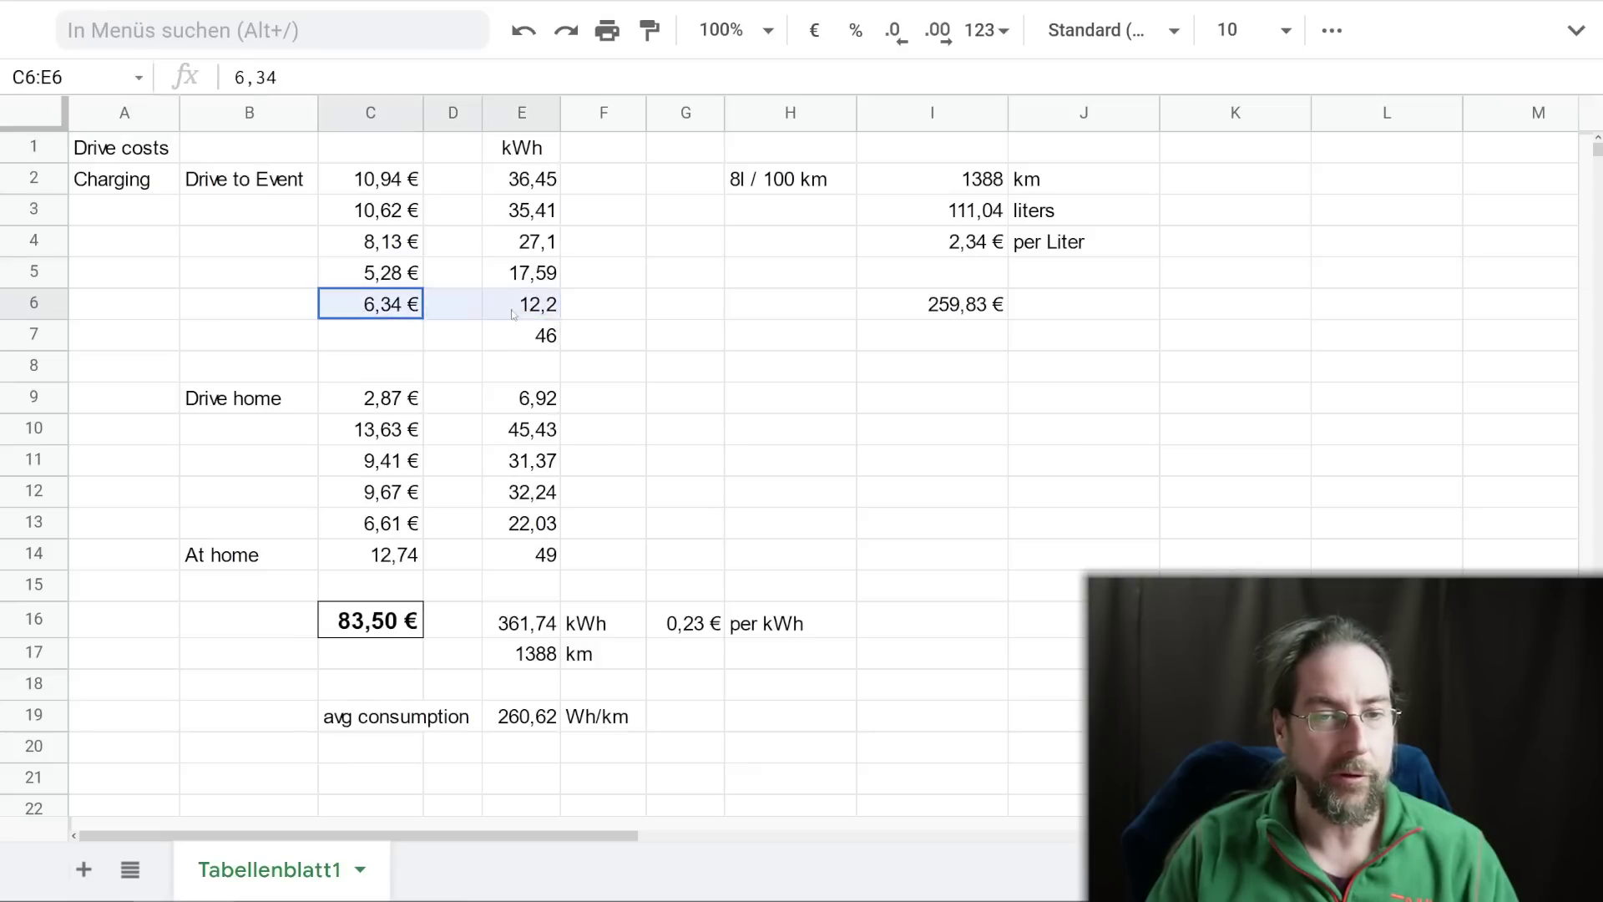
{"action": "left_click", "coordinate": [531, 268]}
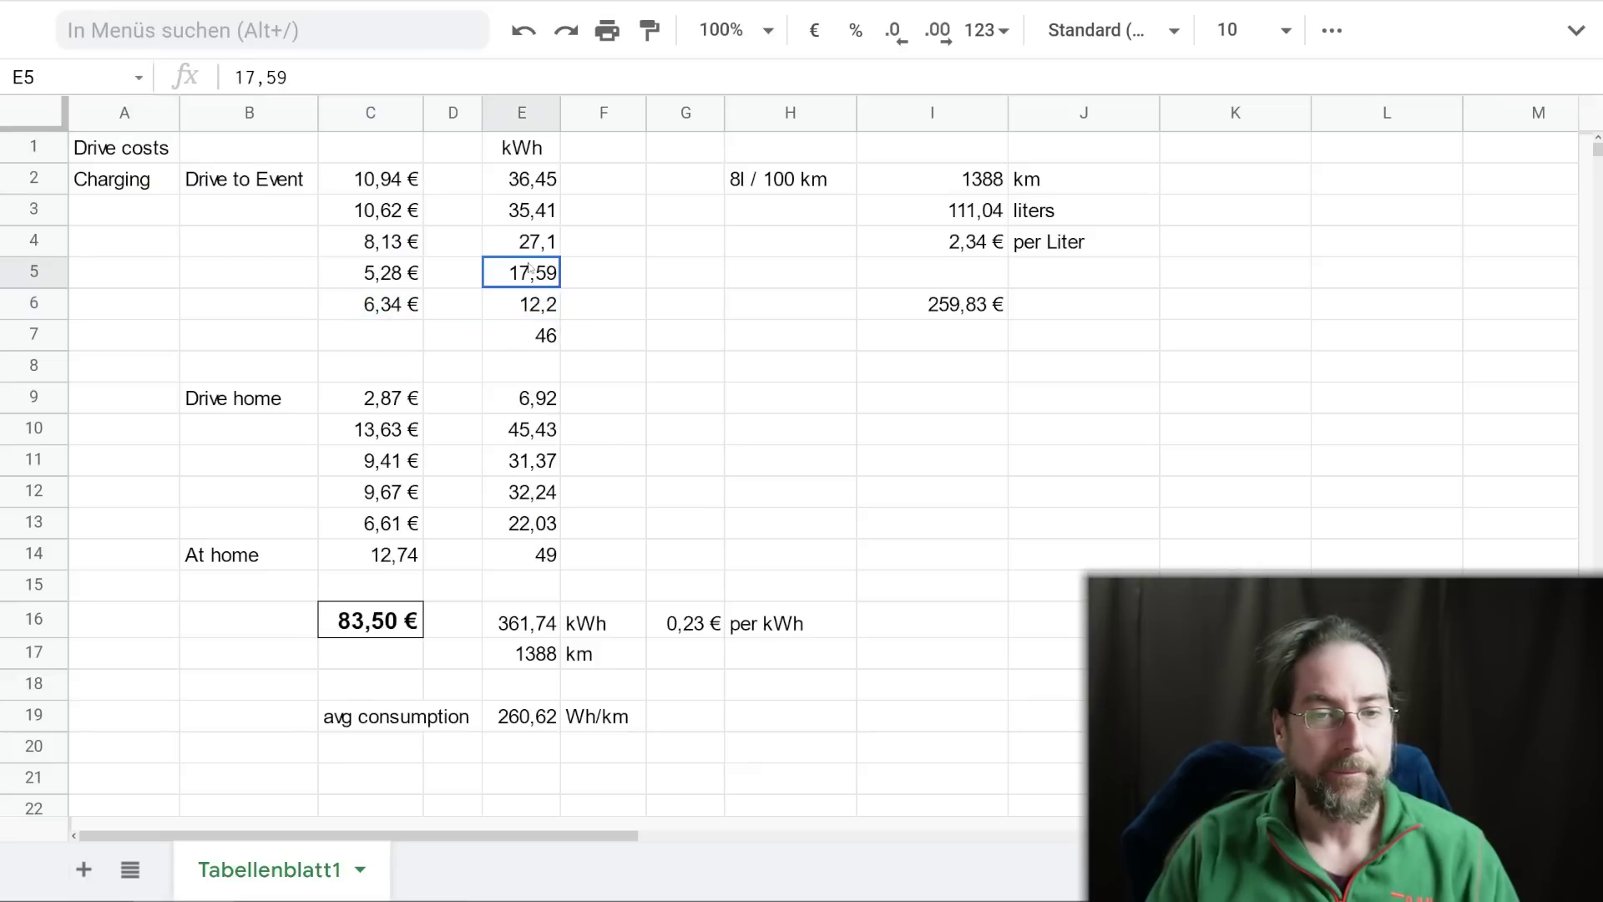
{"action": "left_click", "coordinate": [534, 343]}
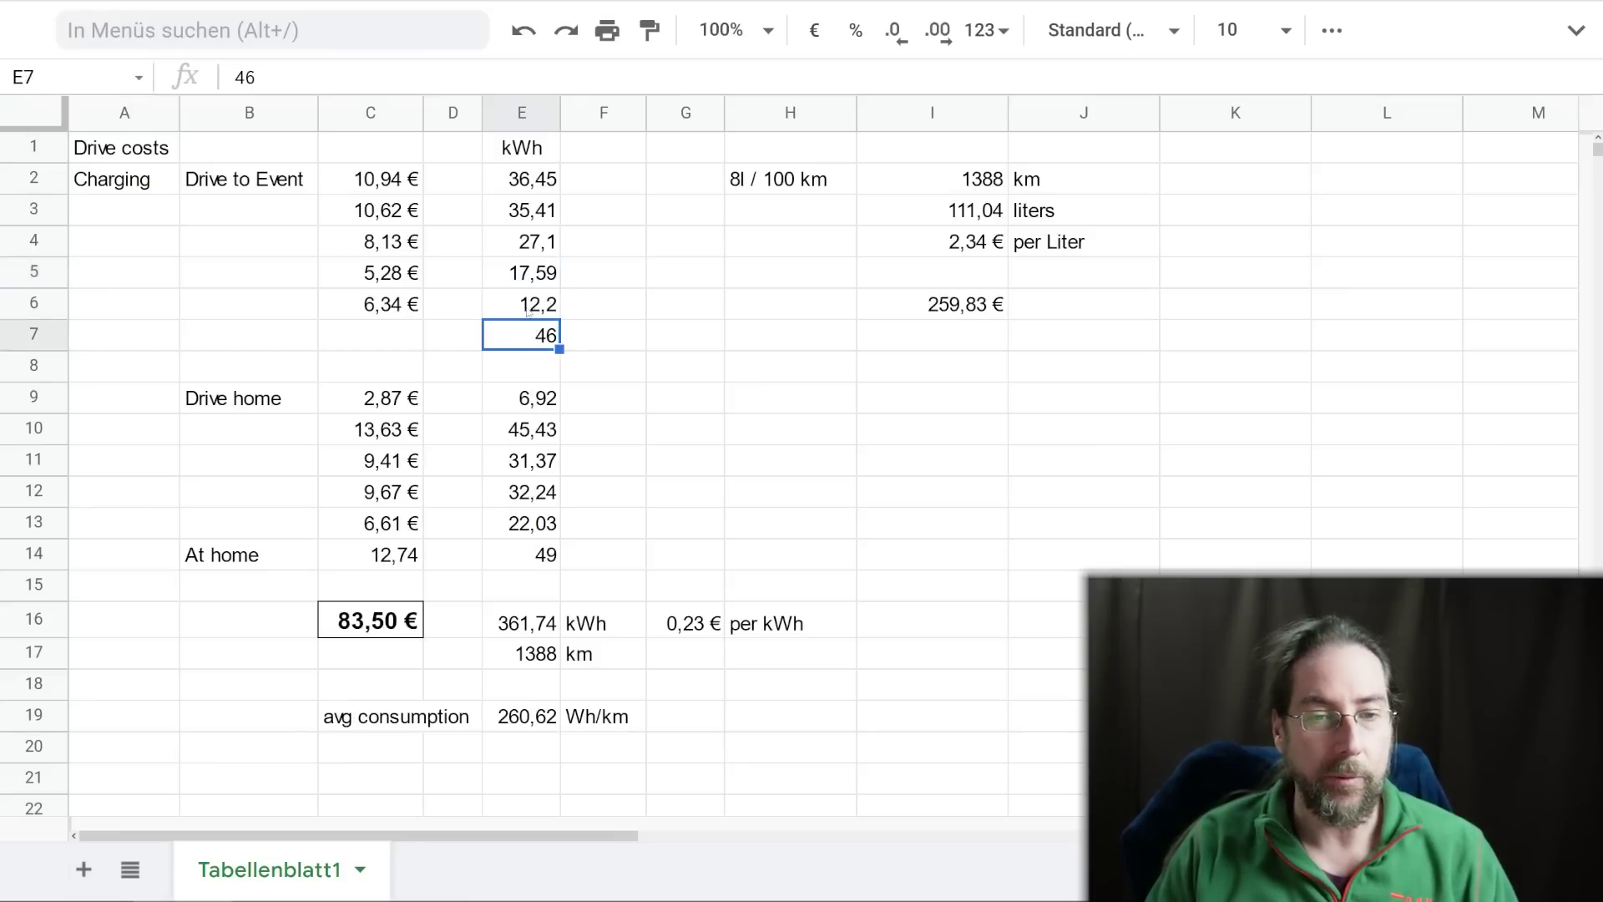
{"action": "left_click", "coordinate": [534, 319]}
{"action": "left_click", "coordinate": [526, 342]}
{"action": "left_click_drag", "start_coordinate": [531, 175], "coordinate": [551, 342]}
{"action": "left_click_drag", "start_coordinate": [380, 191], "coordinate": [389, 317]}
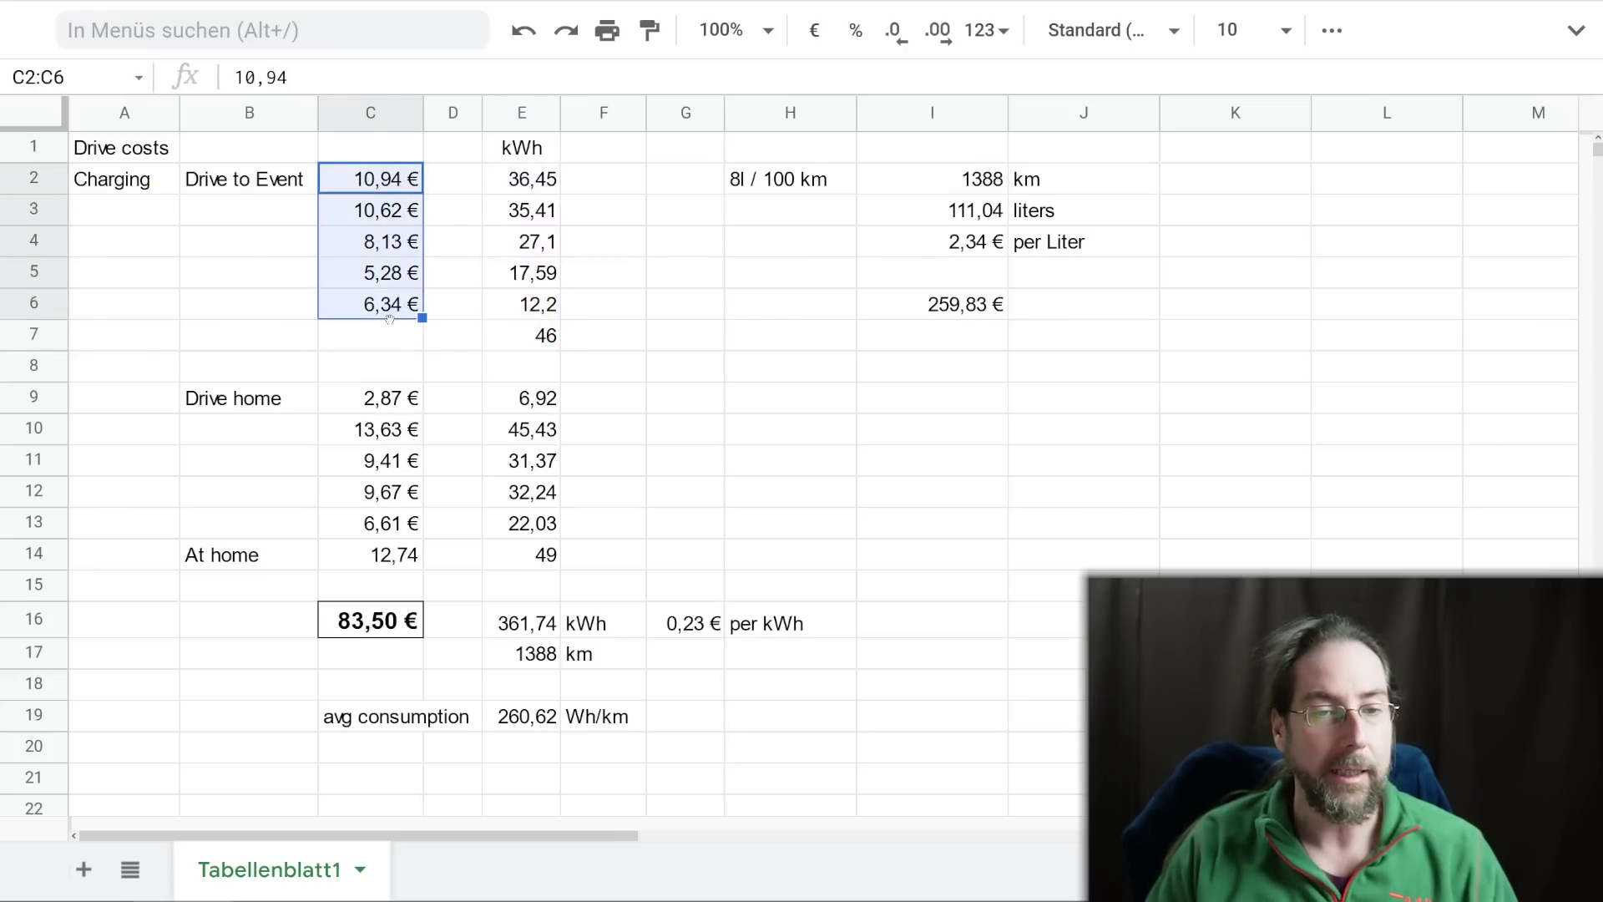
{"action": "left_click_drag", "start_coordinate": [385, 185], "coordinate": [380, 283]}
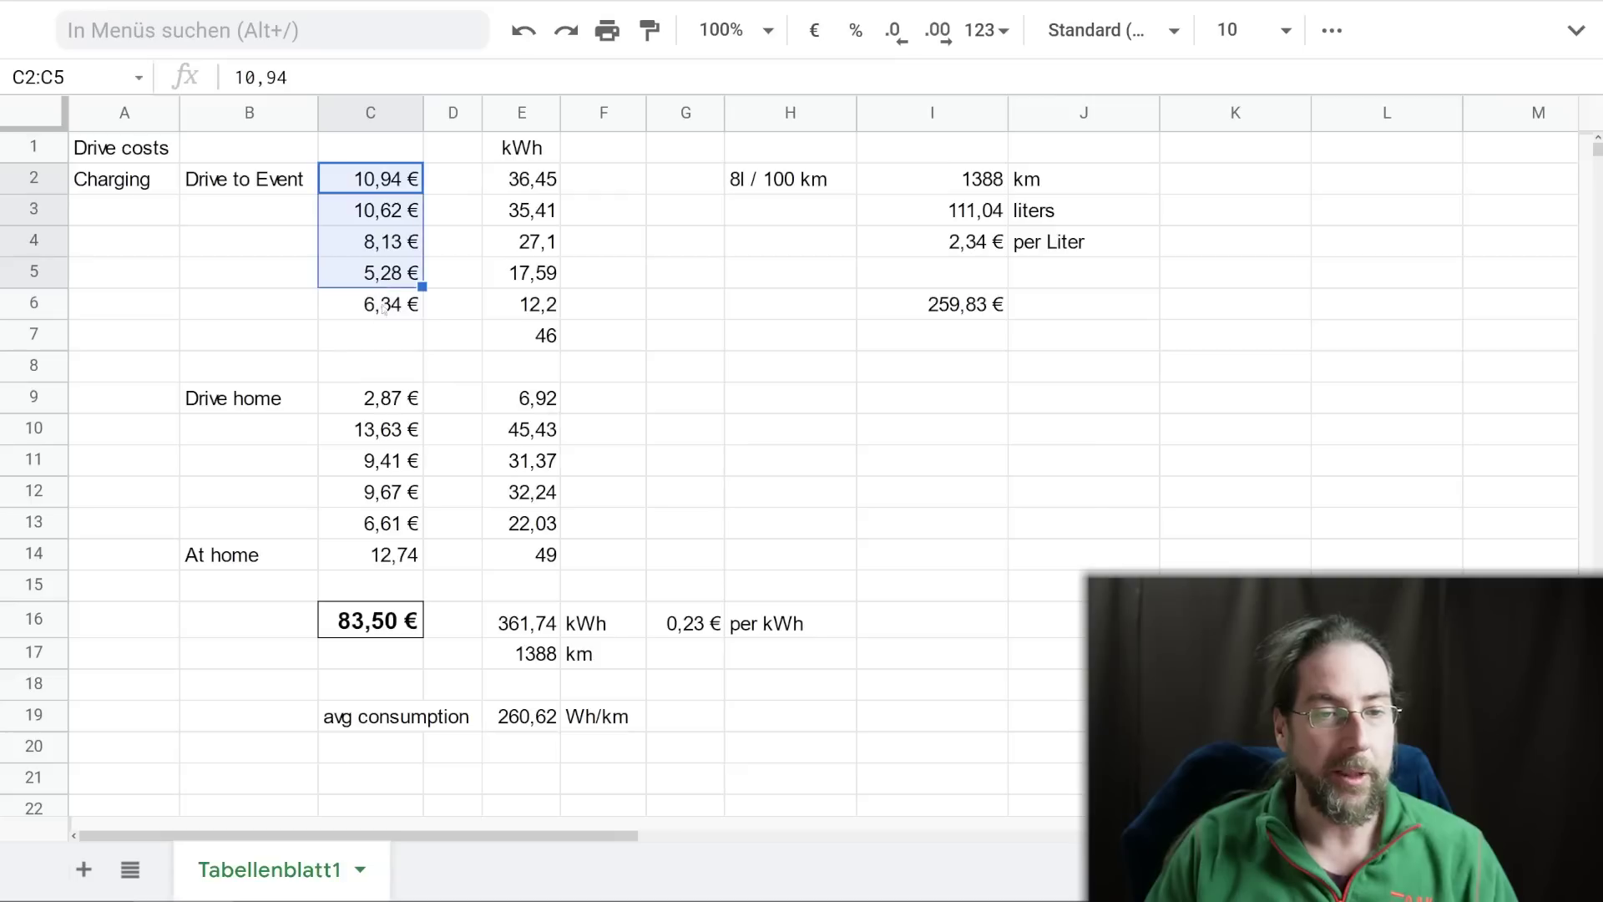
{"action": "left_click", "coordinate": [383, 307]}
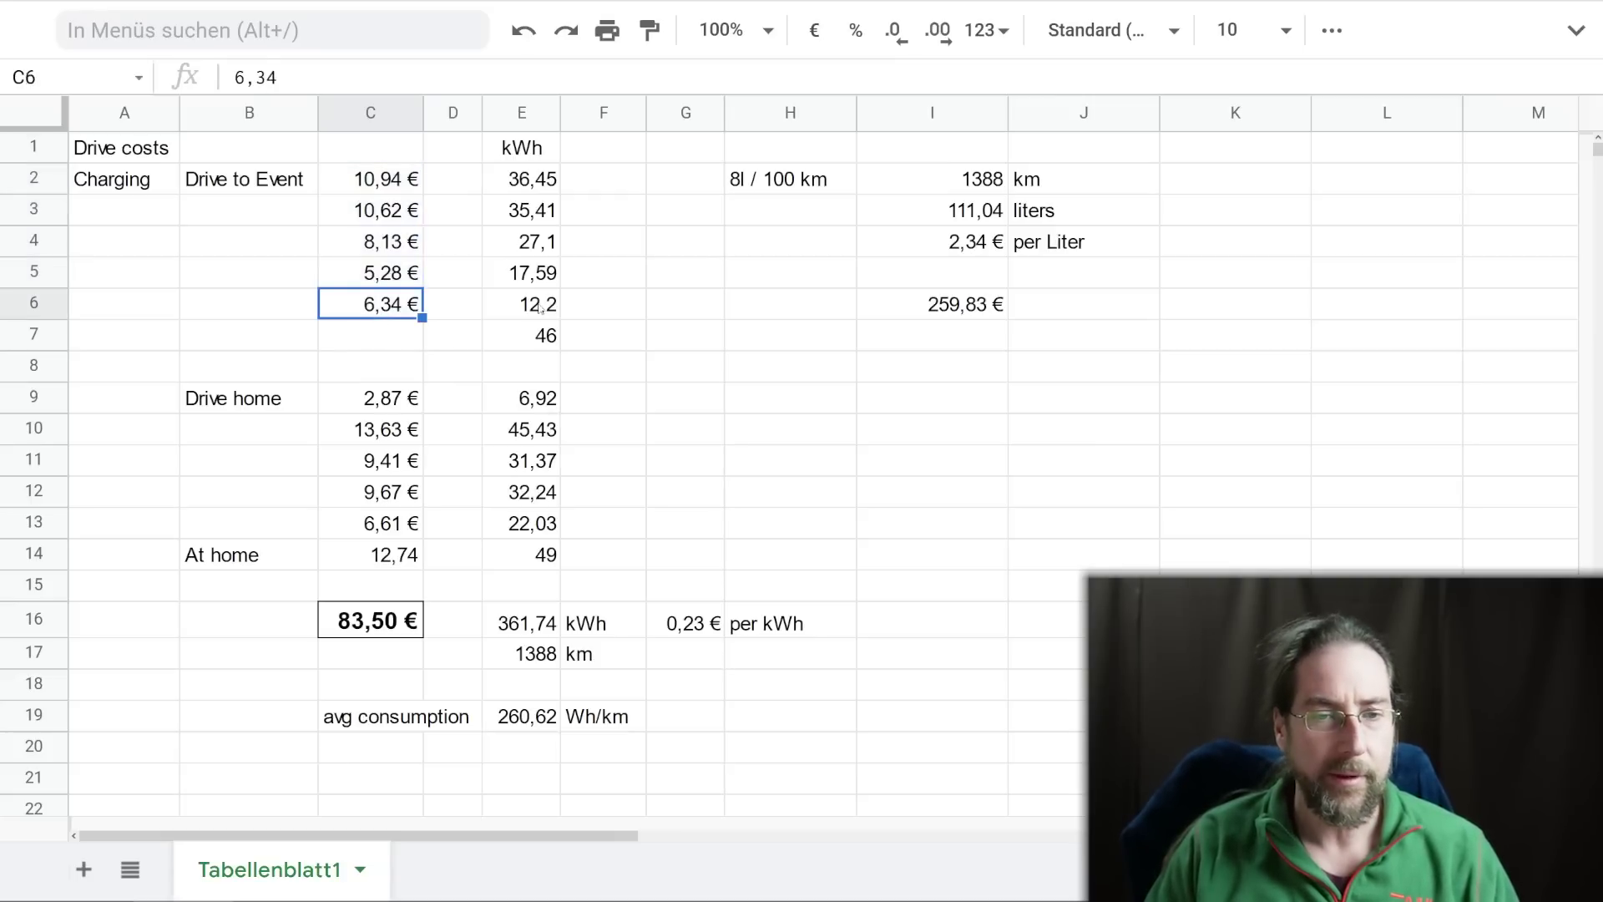
Review the Drive home charging costs and kWh amounts in rows 9 to 13.
{"action": "left_click", "coordinate": [381, 397]}
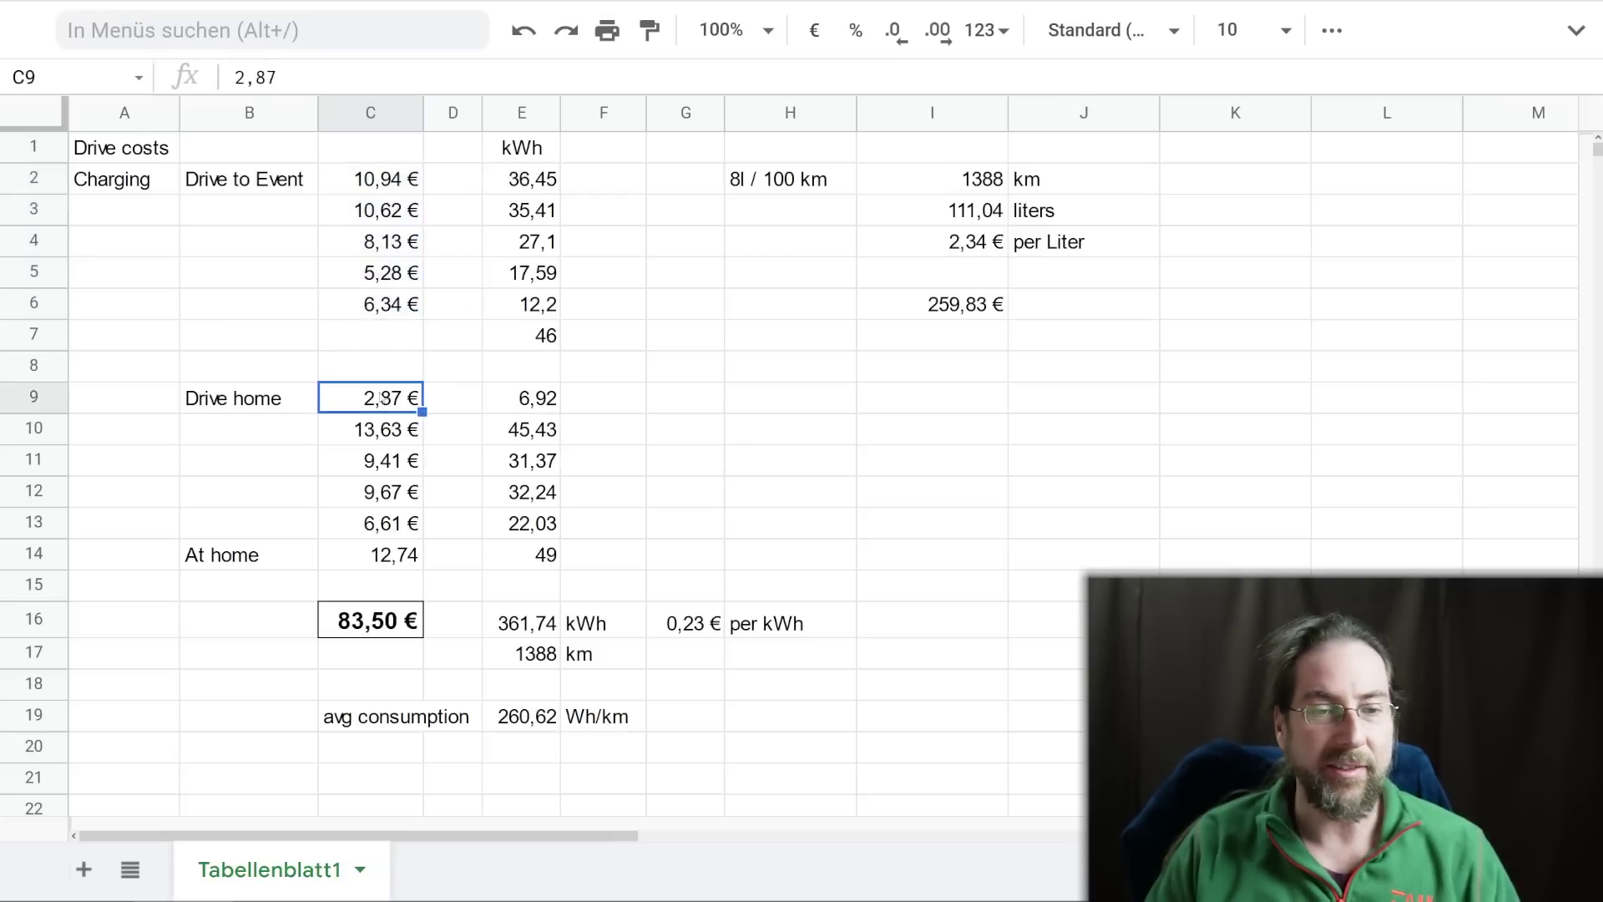
{"action": "left_click", "coordinate": [370, 429]}
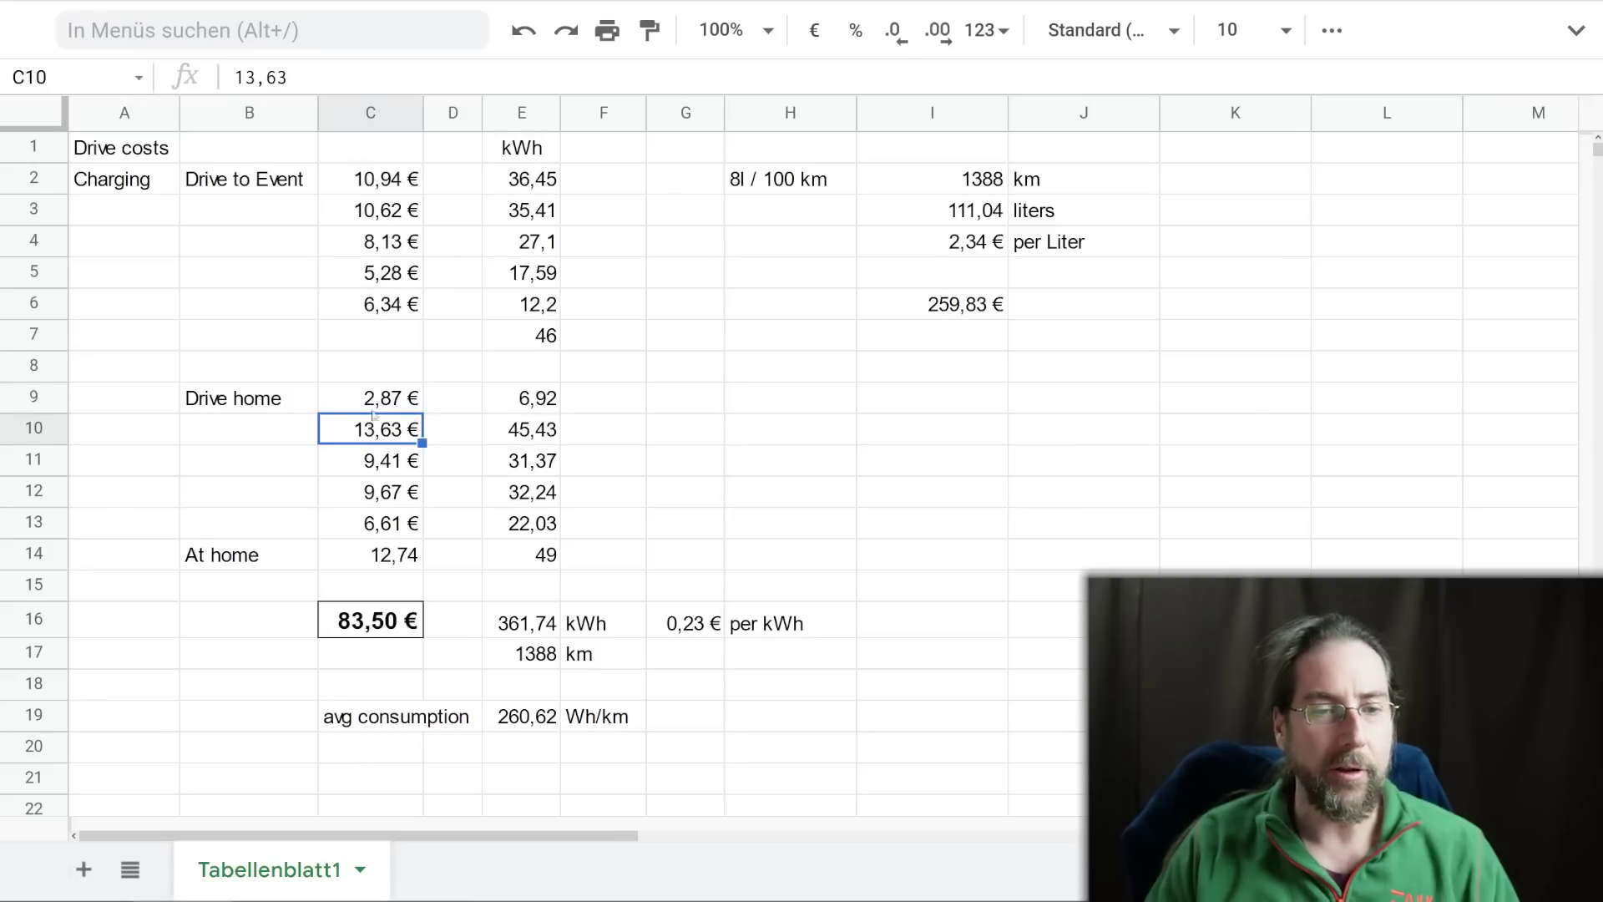
{"action": "left_click", "coordinate": [376, 404]}
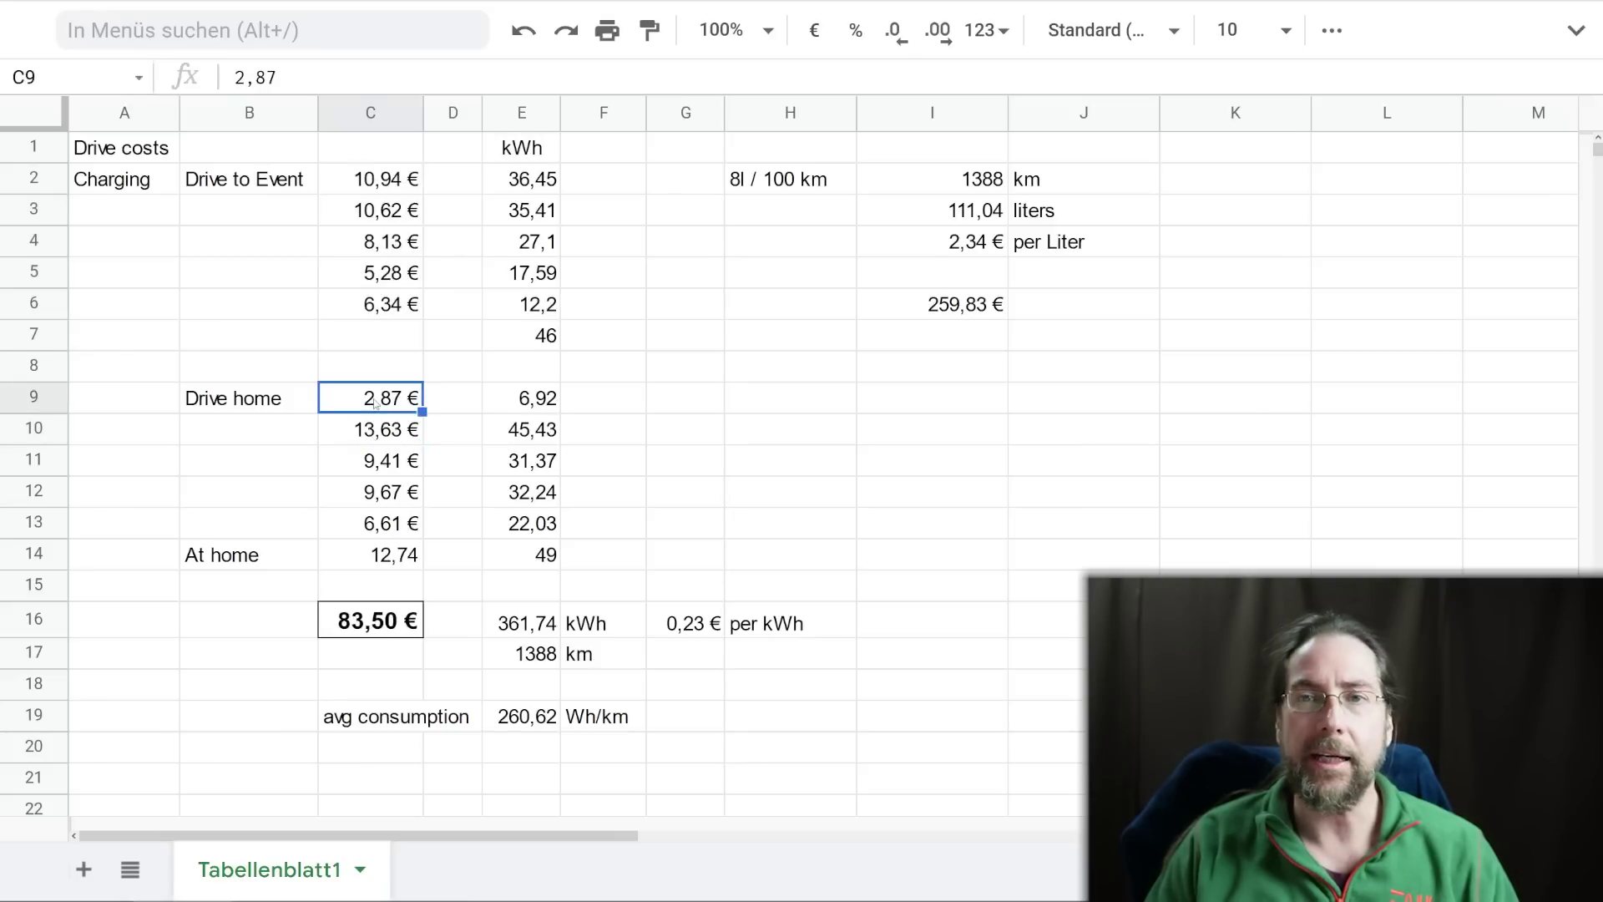
{"action": "left_click", "coordinate": [543, 403]}
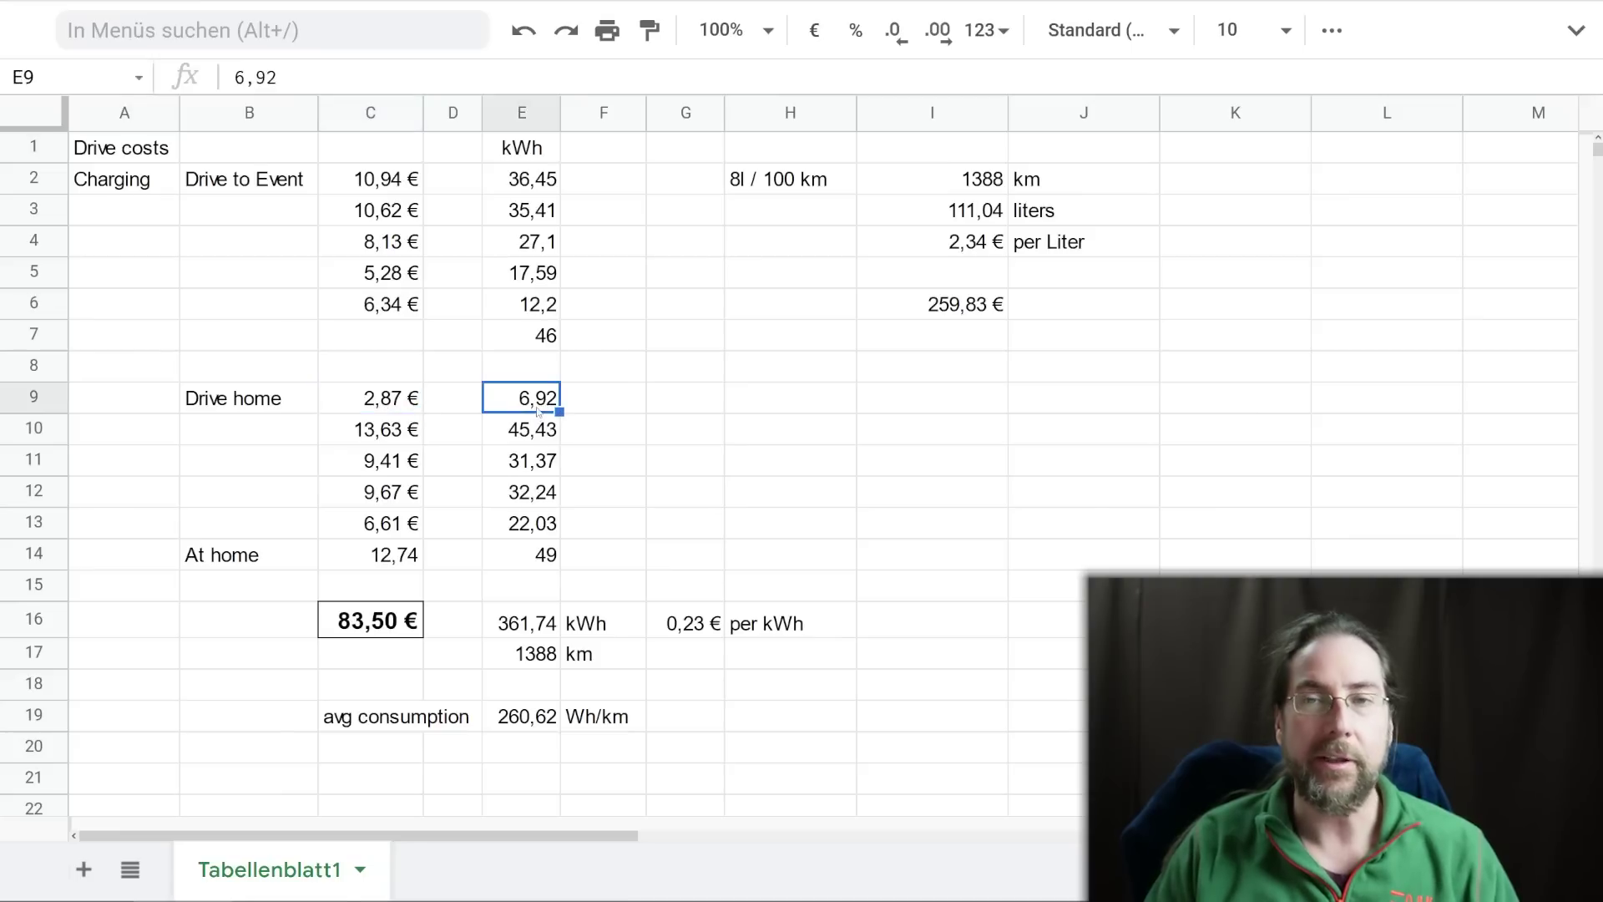
{"action": "left_click", "coordinate": [374, 403]}
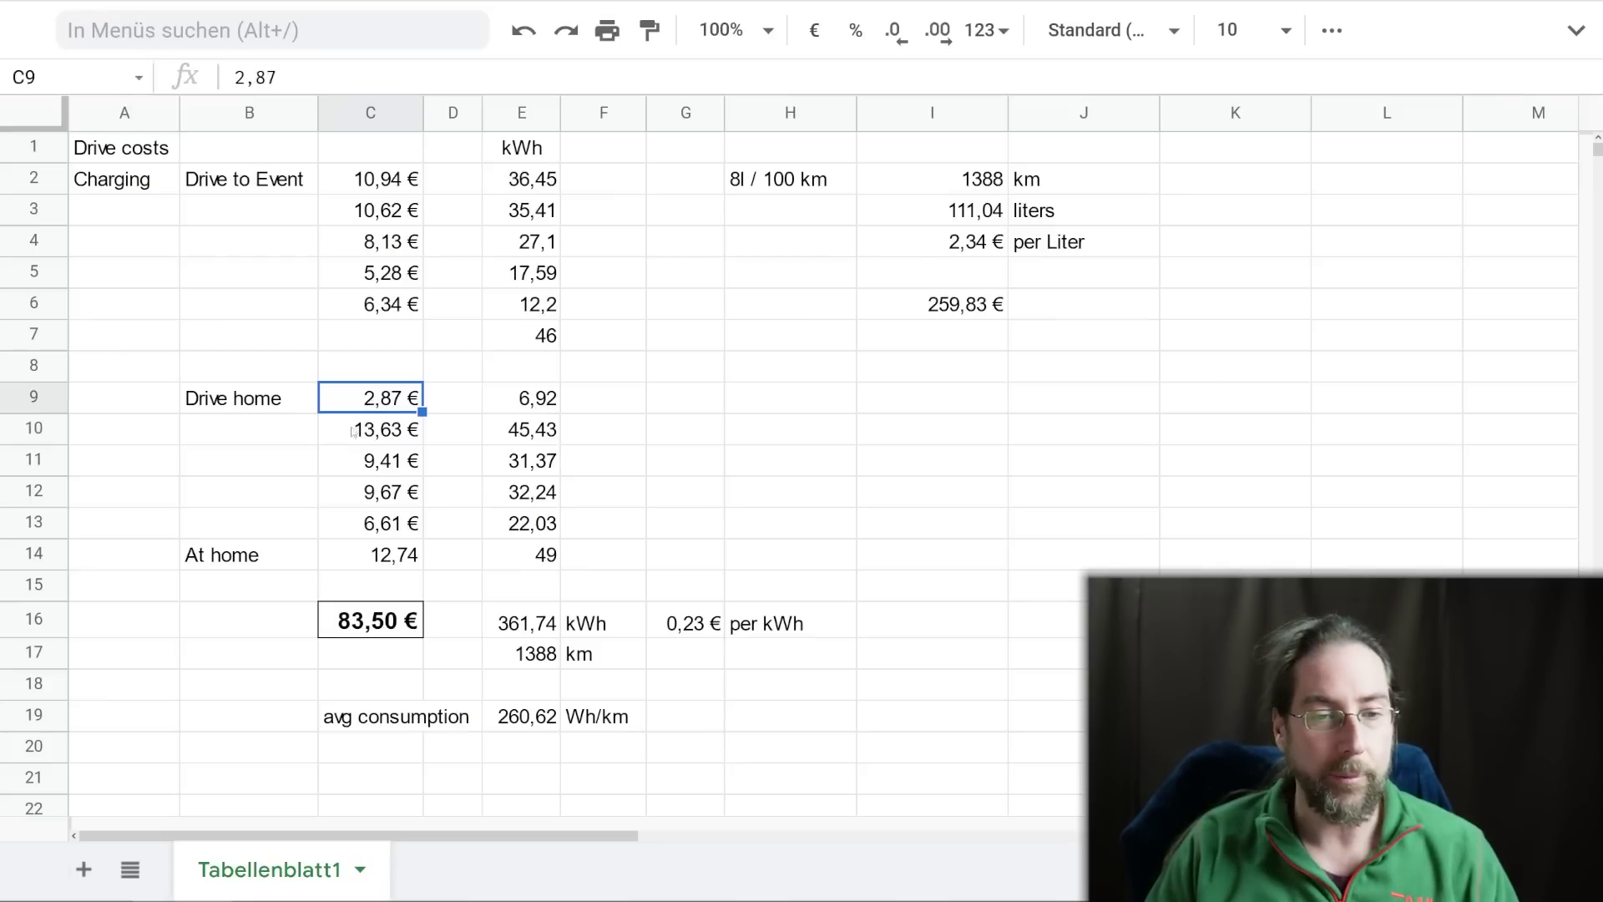
{"action": "left_click", "coordinate": [367, 440]}
{"action": "left_click_drag", "start_coordinate": [361, 434], "coordinate": [535, 533]}
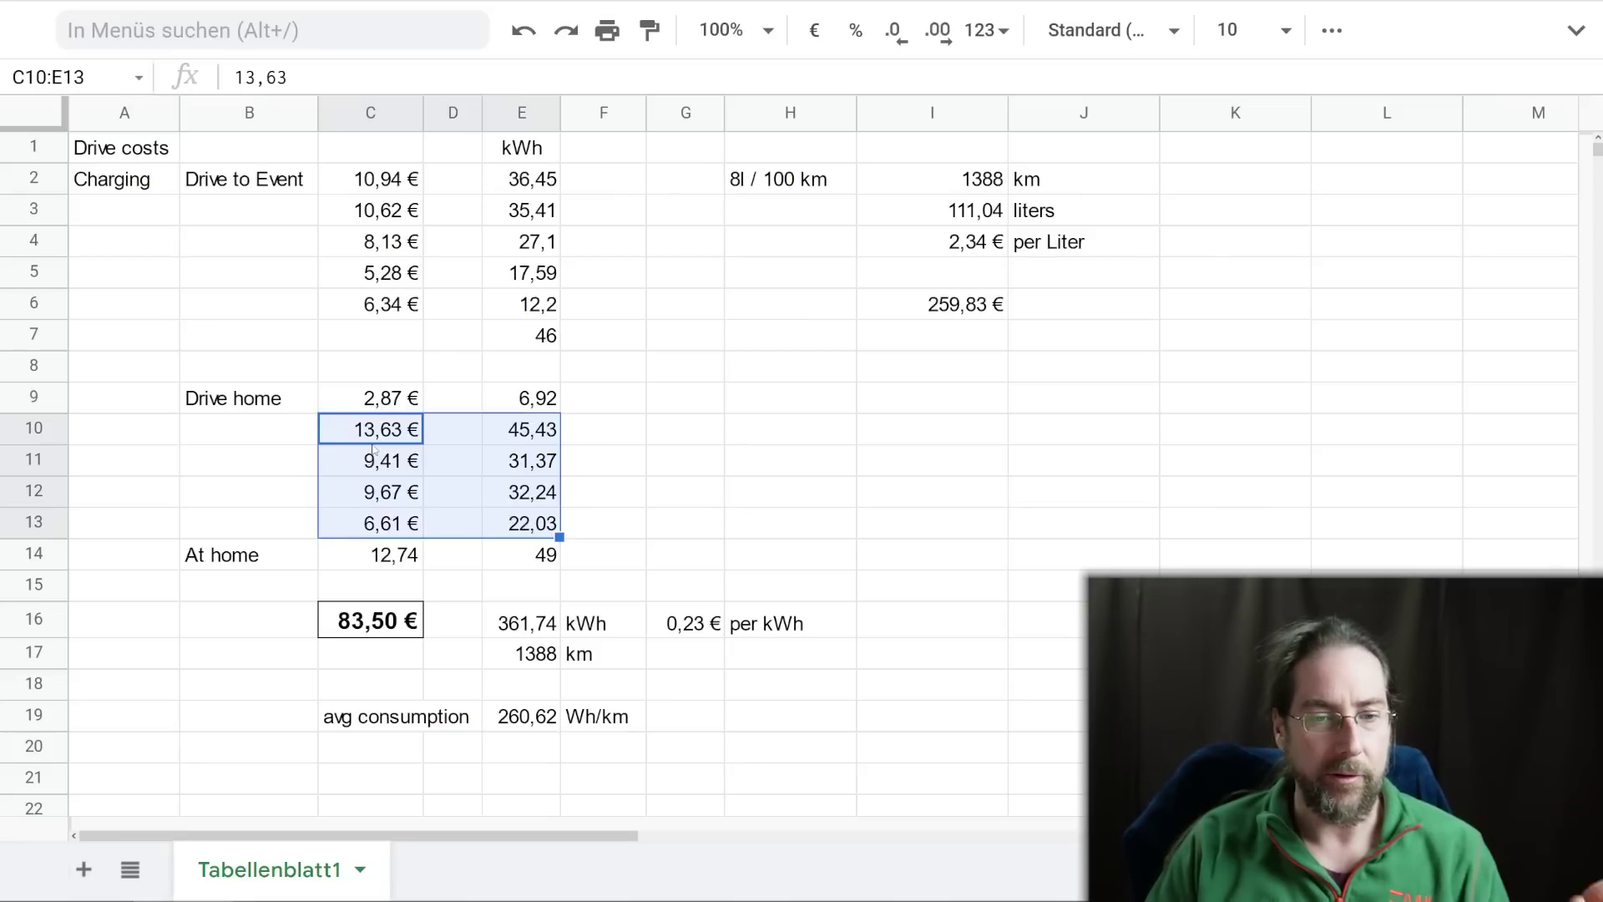
{"action": "left_click", "coordinate": [376, 519]}
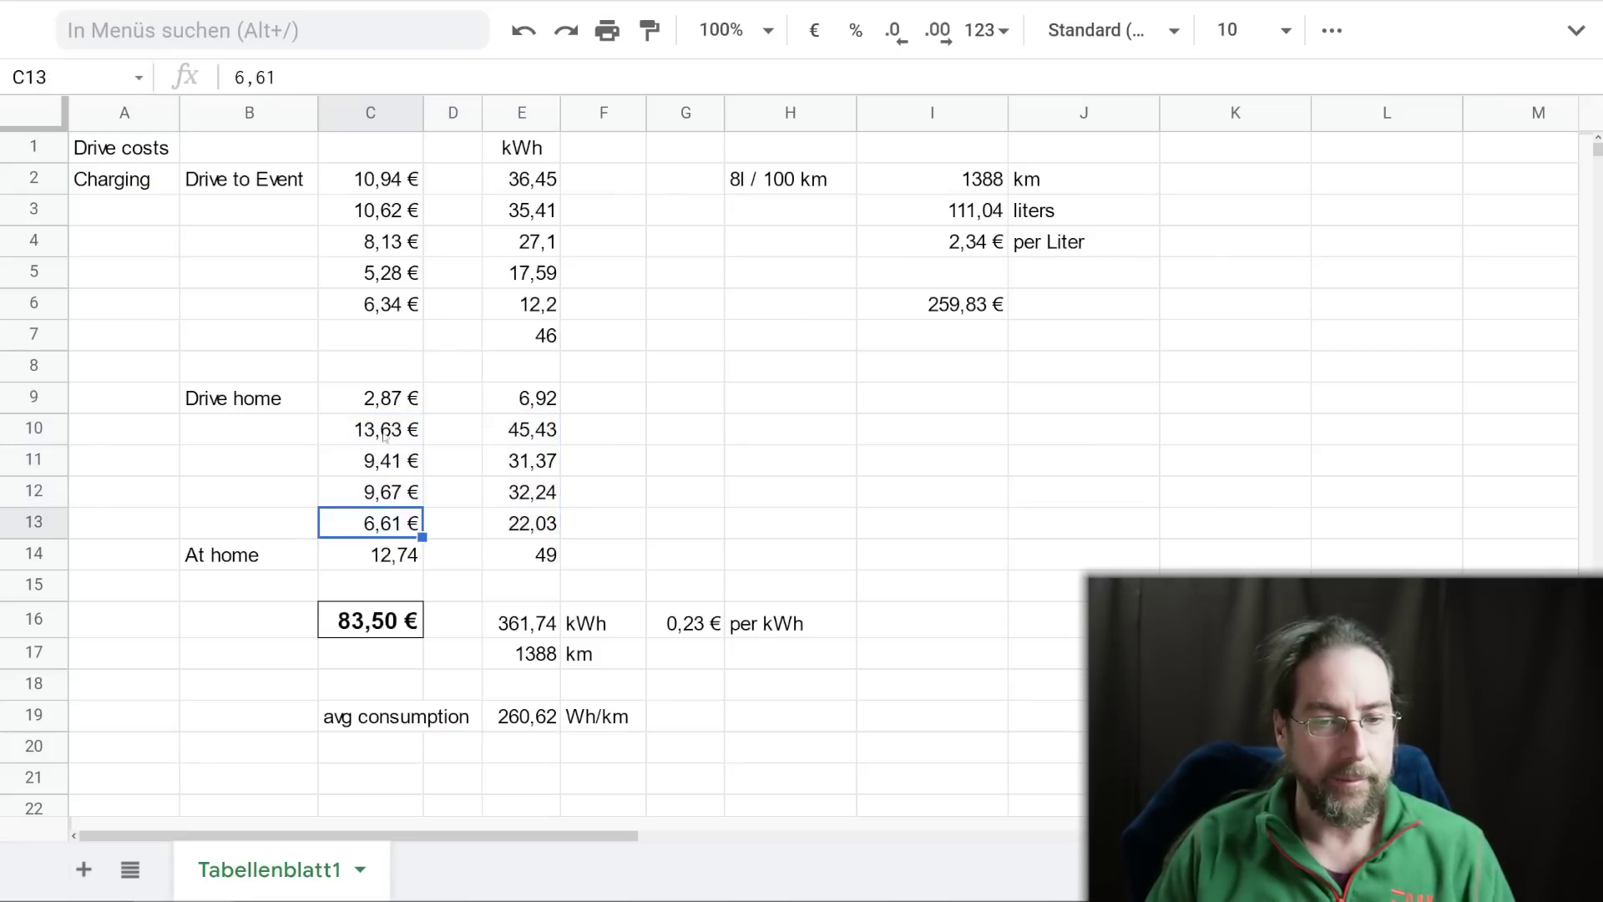
Format the At home charging cost in C14 as euro currency.
{"action": "left_click", "coordinate": [391, 558]}
{"action": "left_click", "coordinate": [521, 560]}
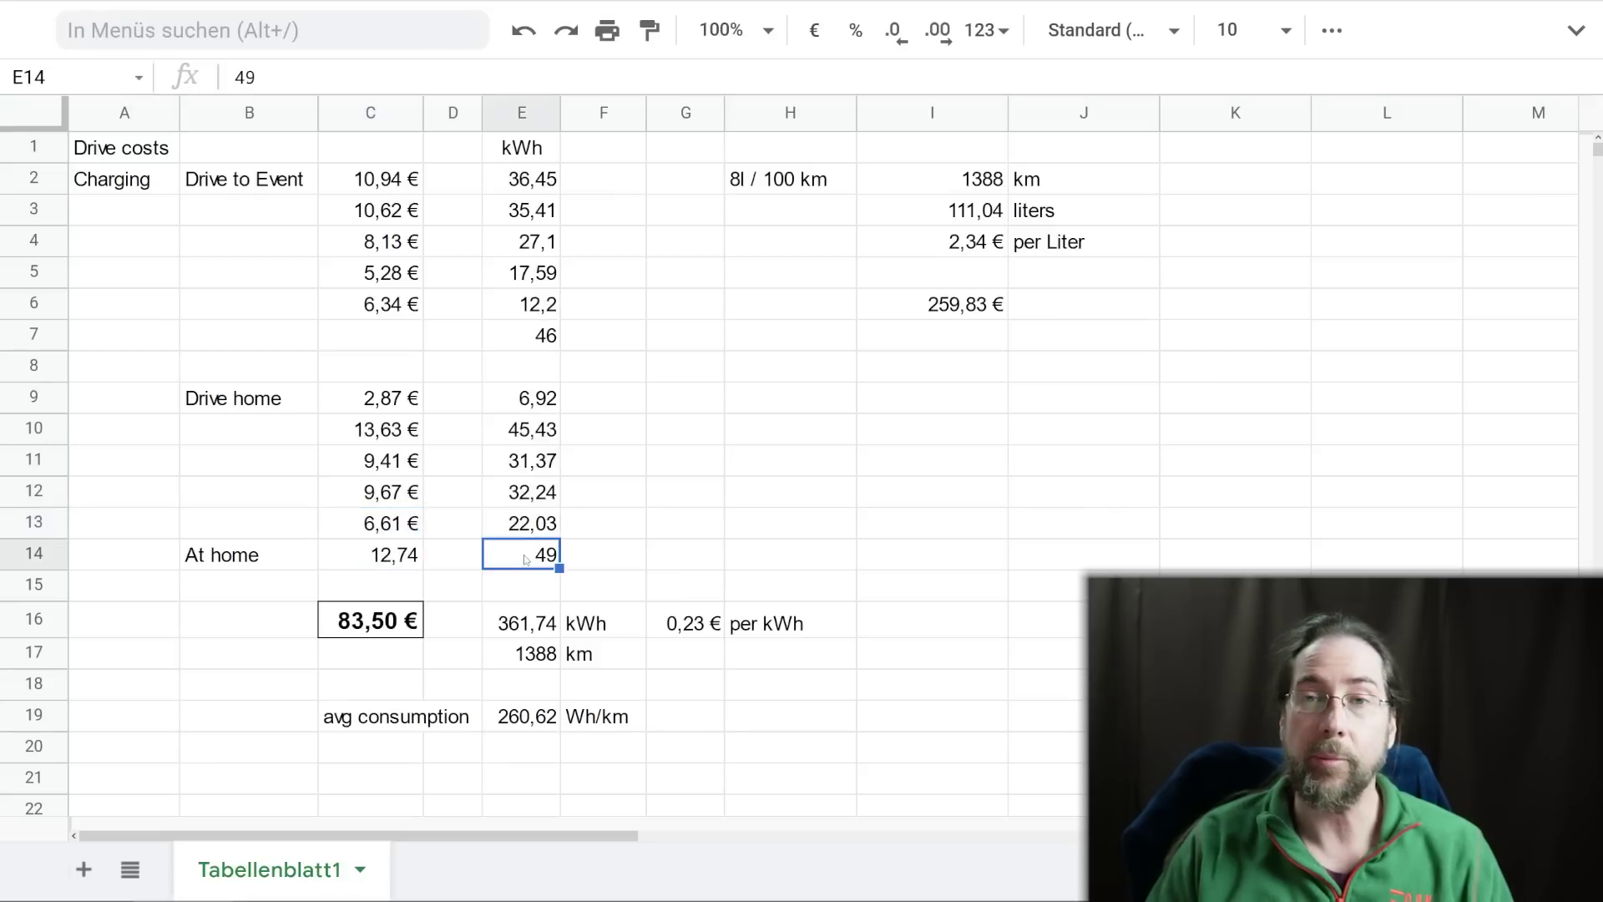
{"action": "left_click", "coordinate": [380, 562]}
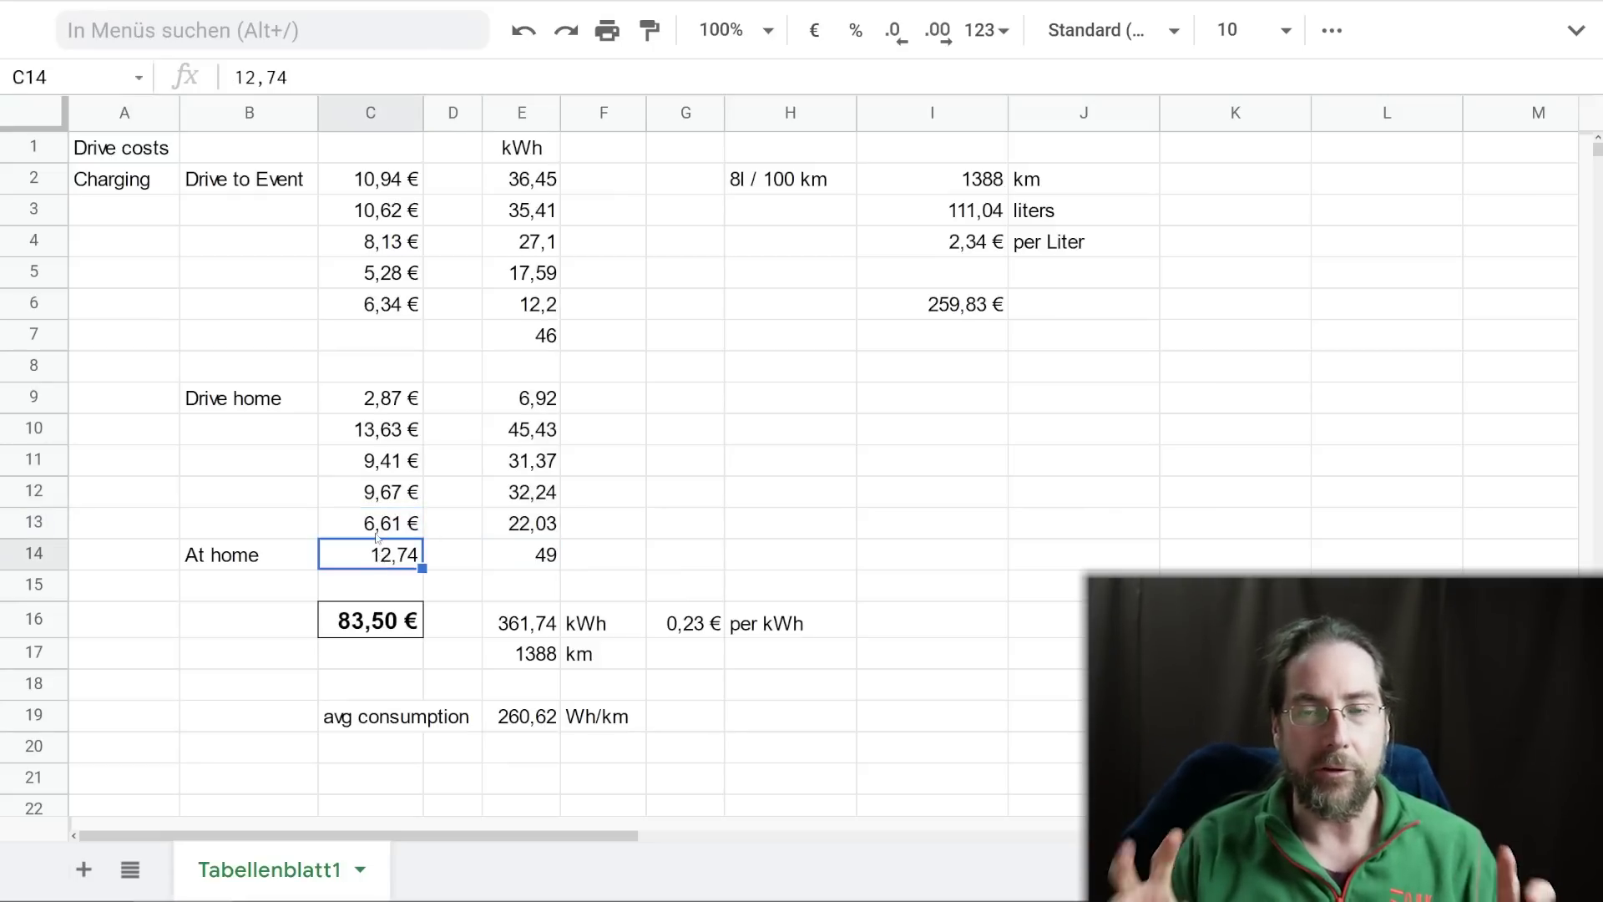
{"action": "left_click", "coordinate": [529, 562]}
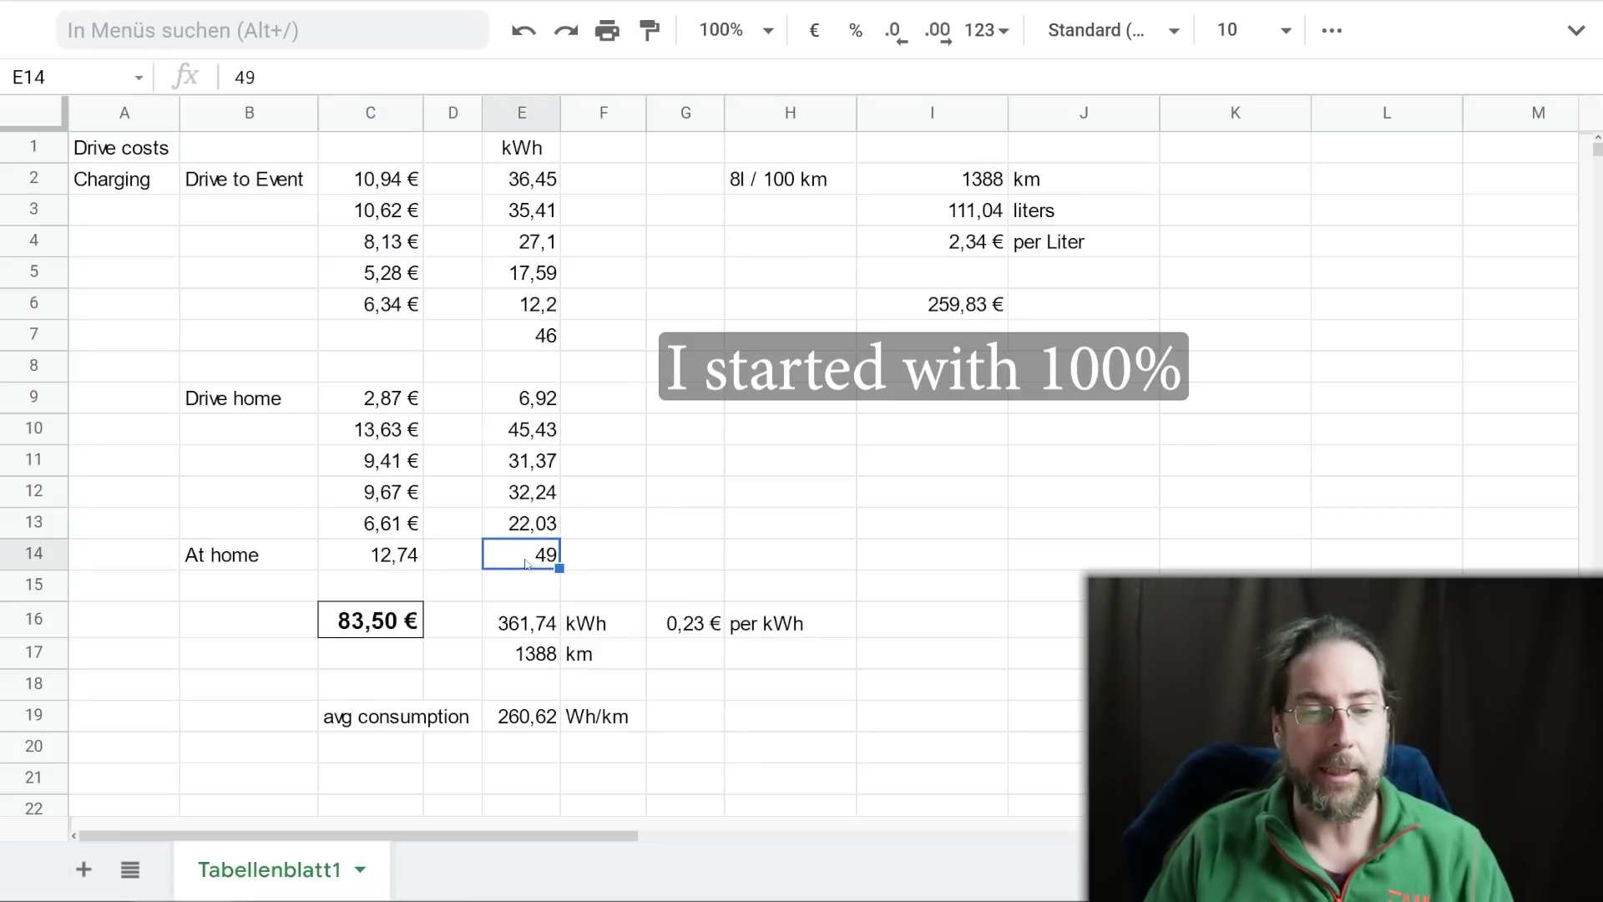
{"action": "left_click", "coordinate": [413, 566]}
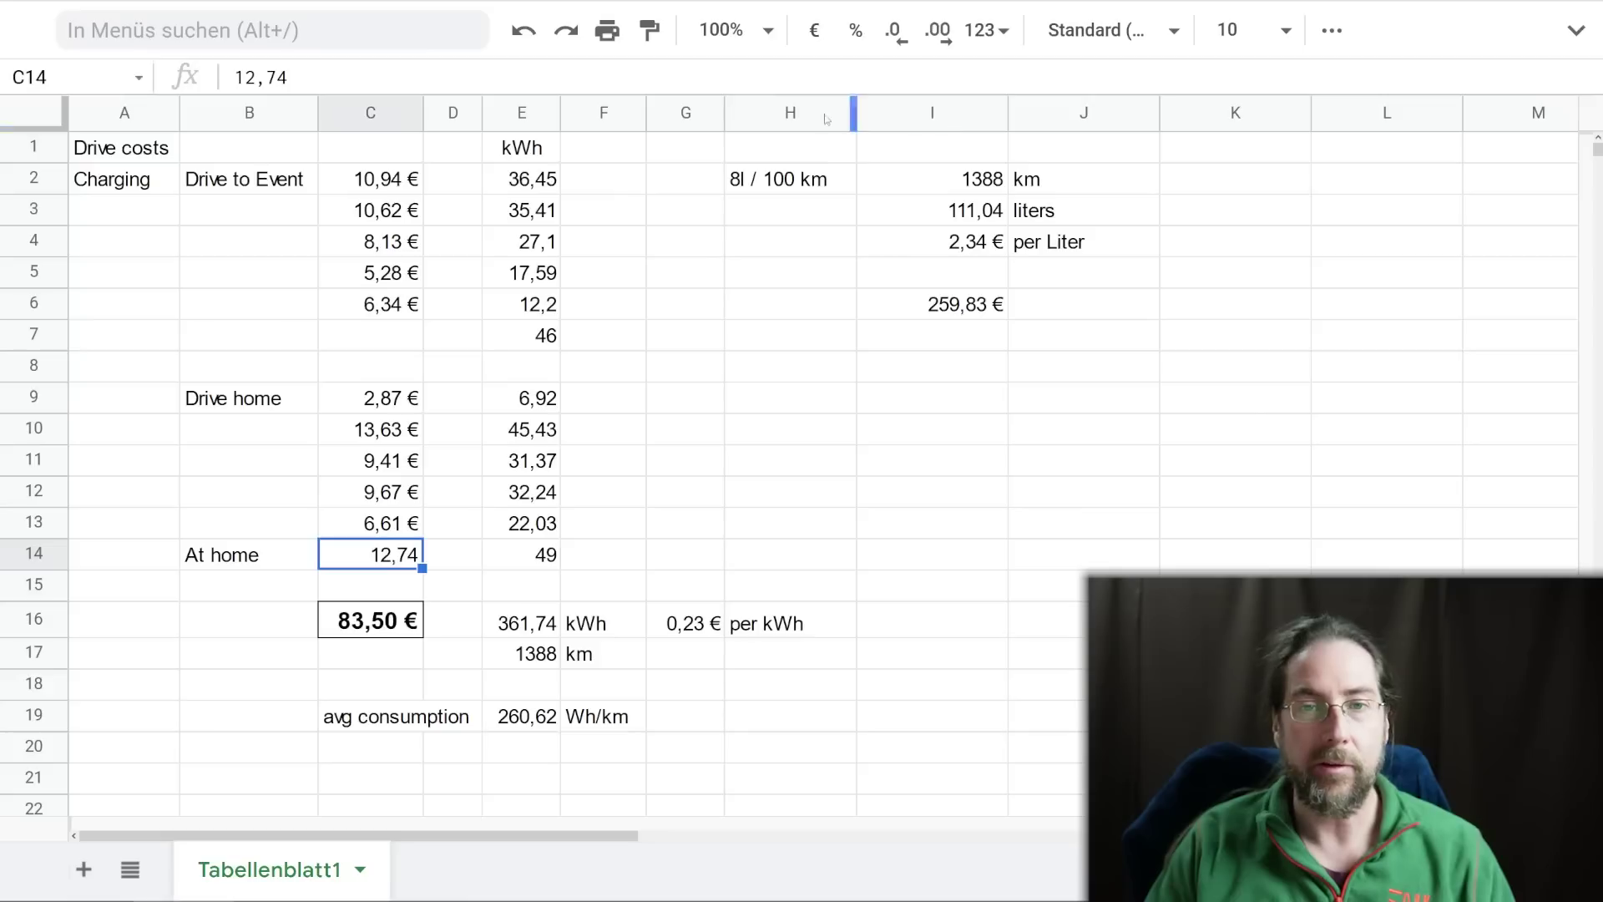
{"action": "left_click", "coordinate": [814, 30]}
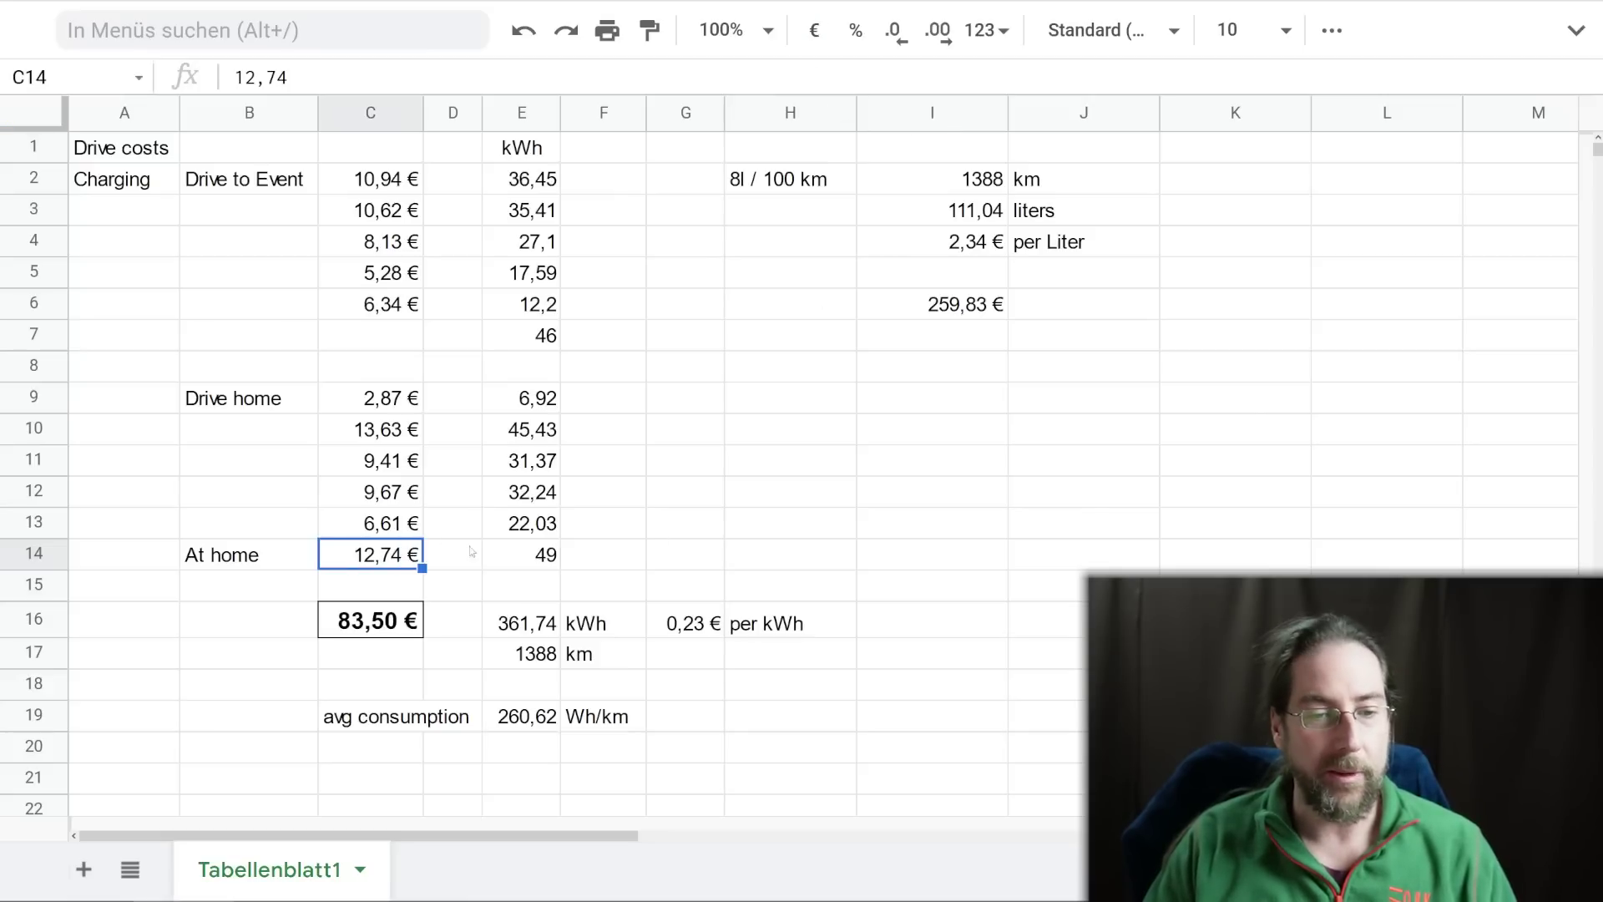
Examine the At home charge along with the total cost, total kWh and distance in rows 16 and 17.
{"action": "left_click", "coordinate": [398, 535]}
{"action": "left_click", "coordinate": [372, 561]}
{"action": "left_click", "coordinate": [524, 564]}
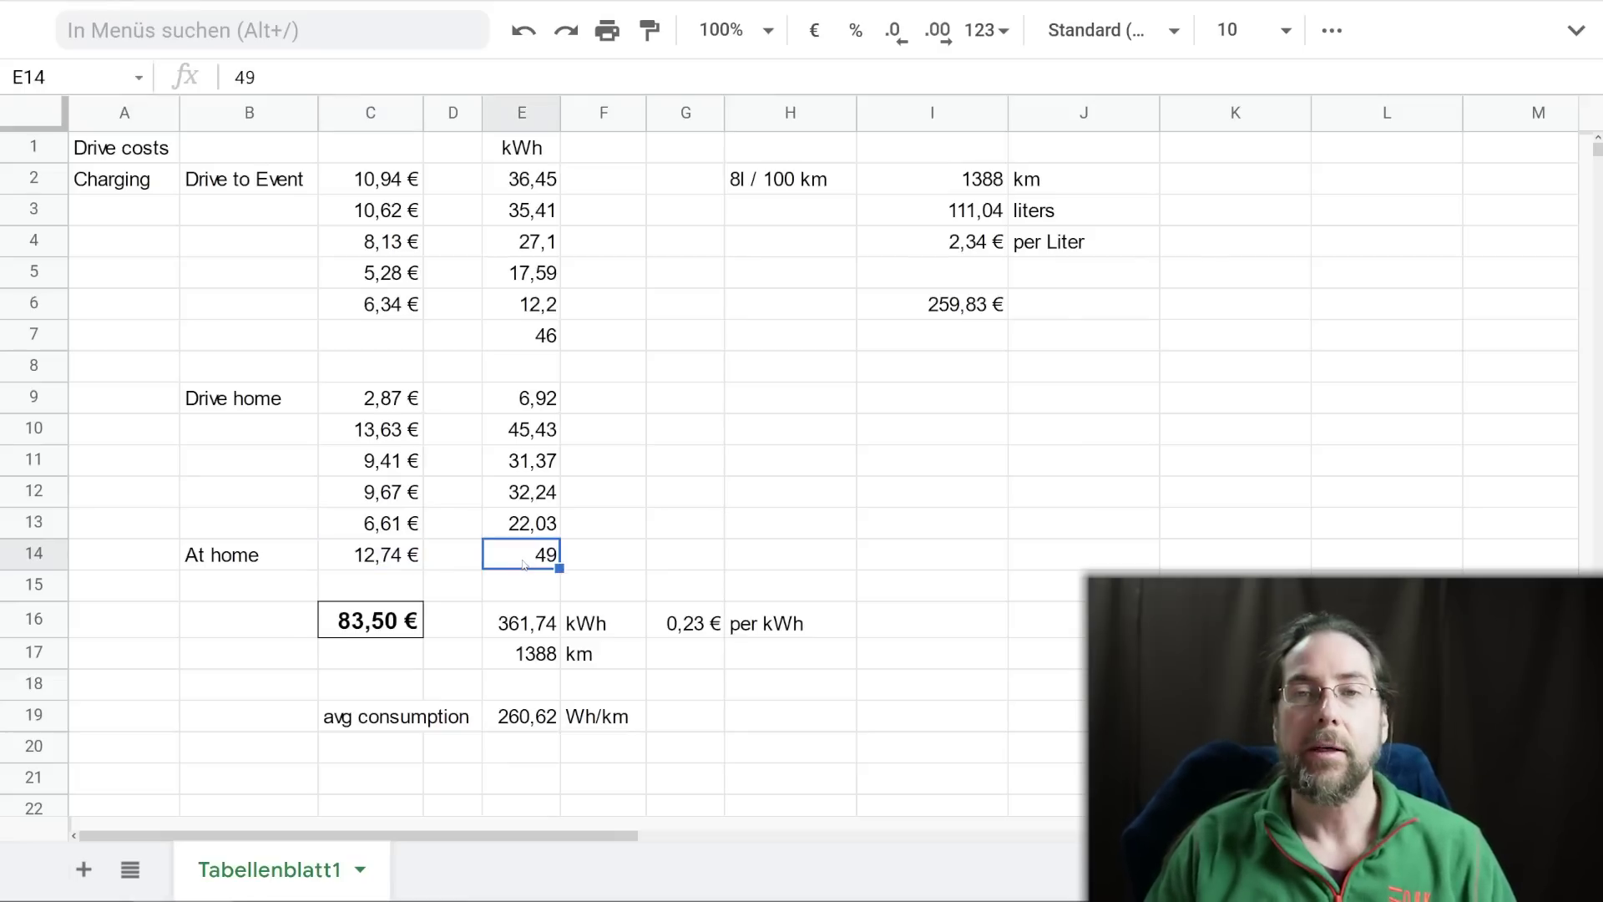
{"action": "left_click", "coordinate": [368, 628]}
{"action": "left_click", "coordinate": [528, 630]}
{"action": "left_click", "coordinate": [529, 662]}
{"action": "left_click", "coordinate": [517, 635]}
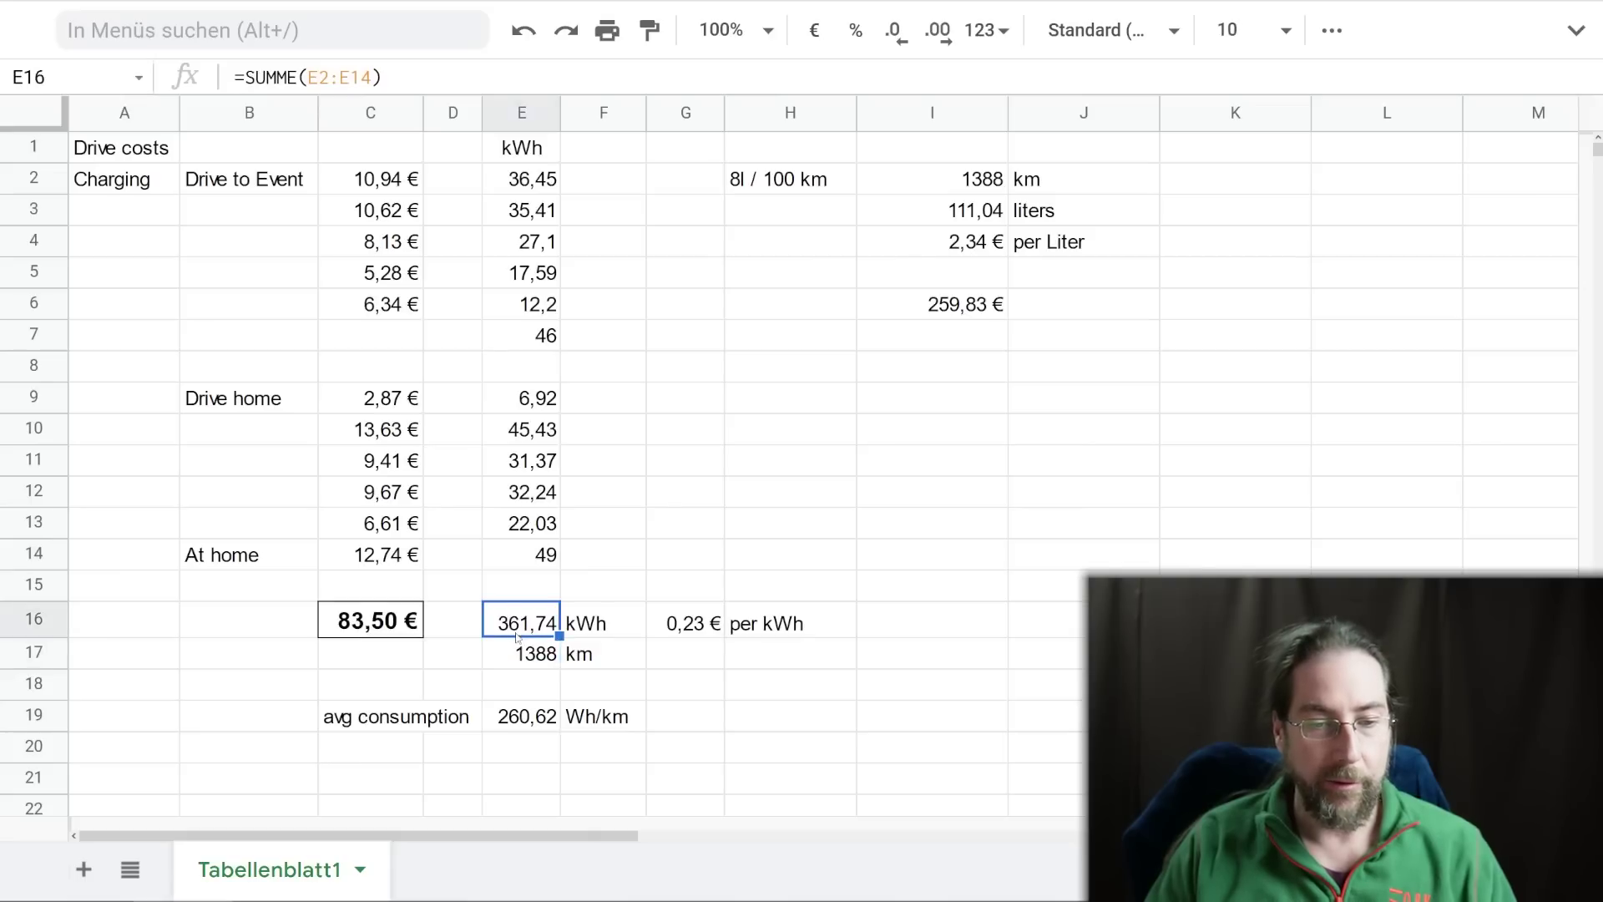
Review the total energy in E16 against the total charging cost in C16 and the trip distance in E17.
{"action": "left_click", "coordinate": [582, 627]}
{"action": "left_click", "coordinate": [515, 628]}
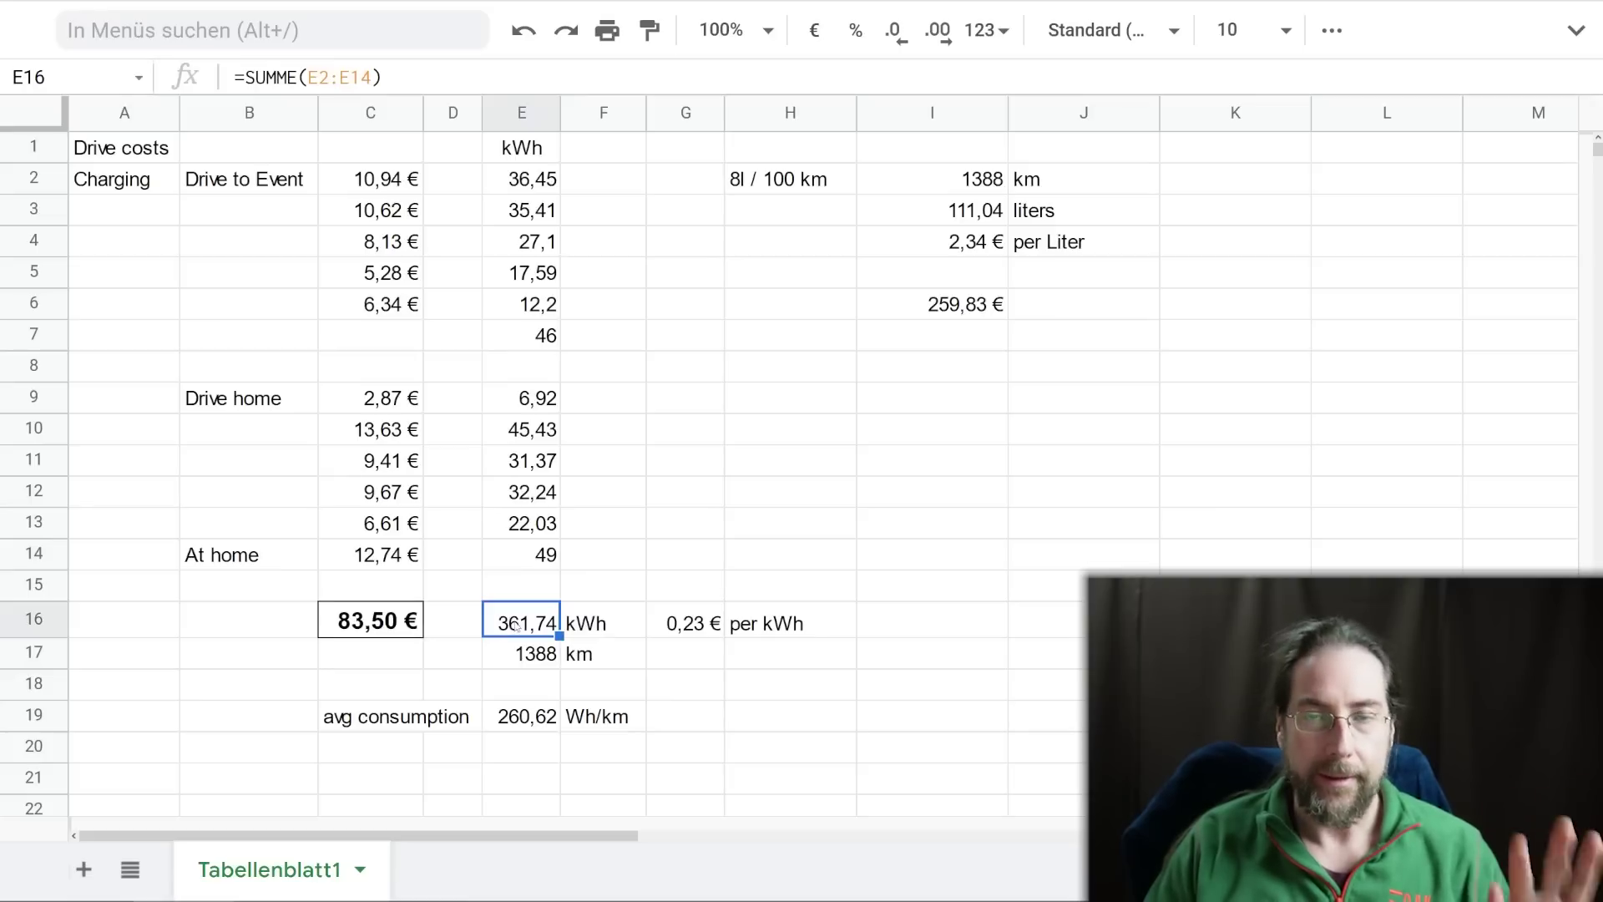
{"action": "left_click", "coordinate": [373, 627]}
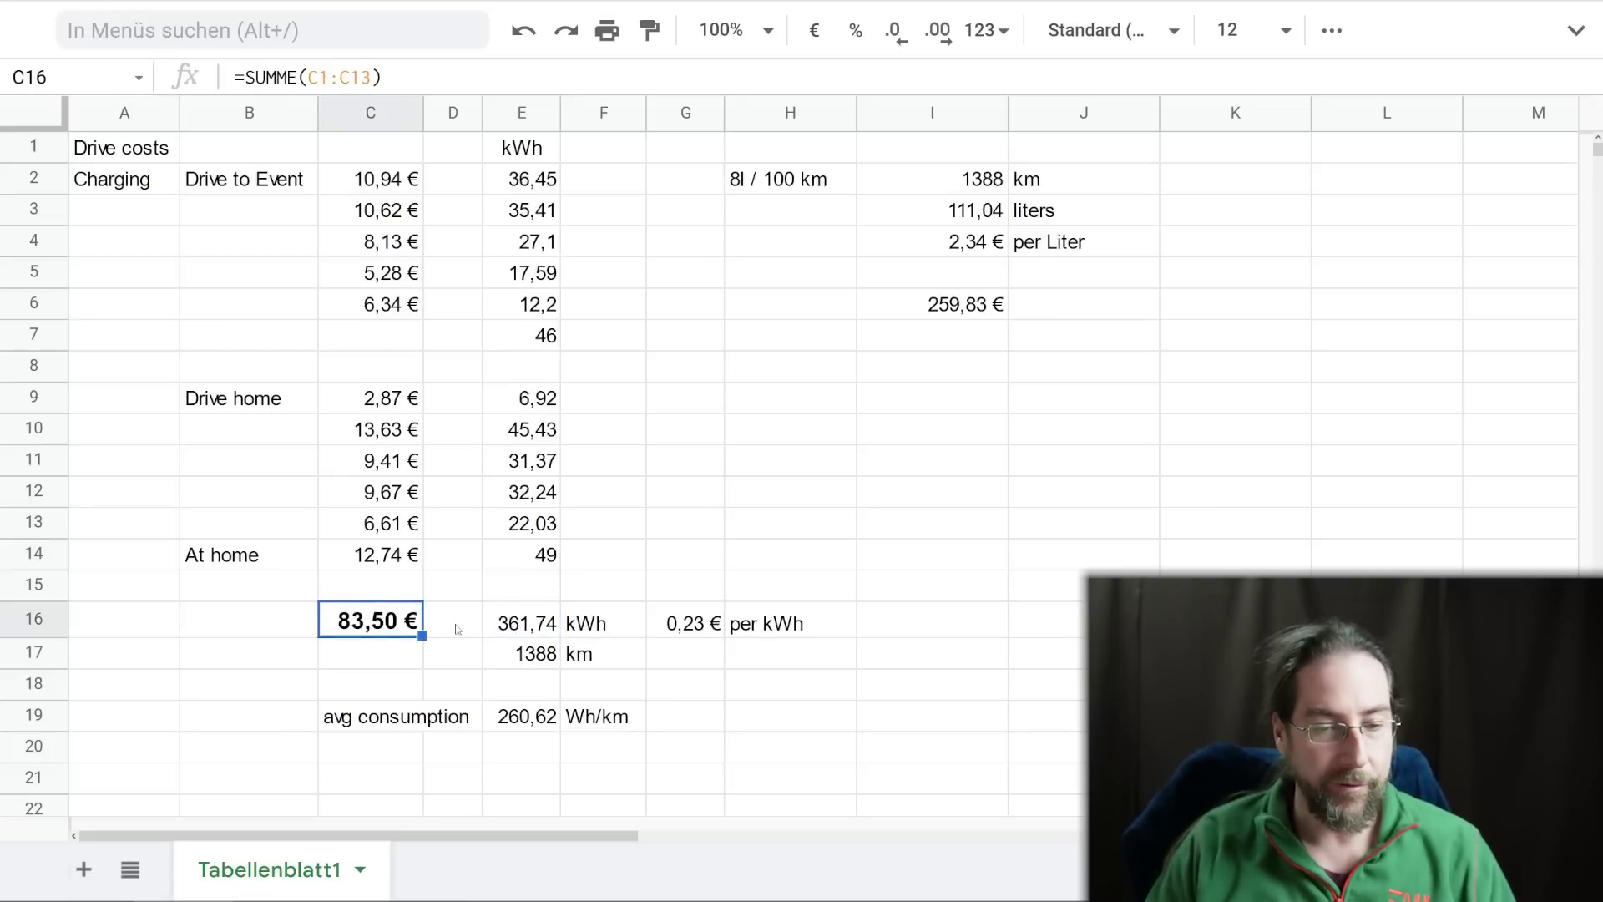
{"action": "left_click", "coordinate": [548, 662]}
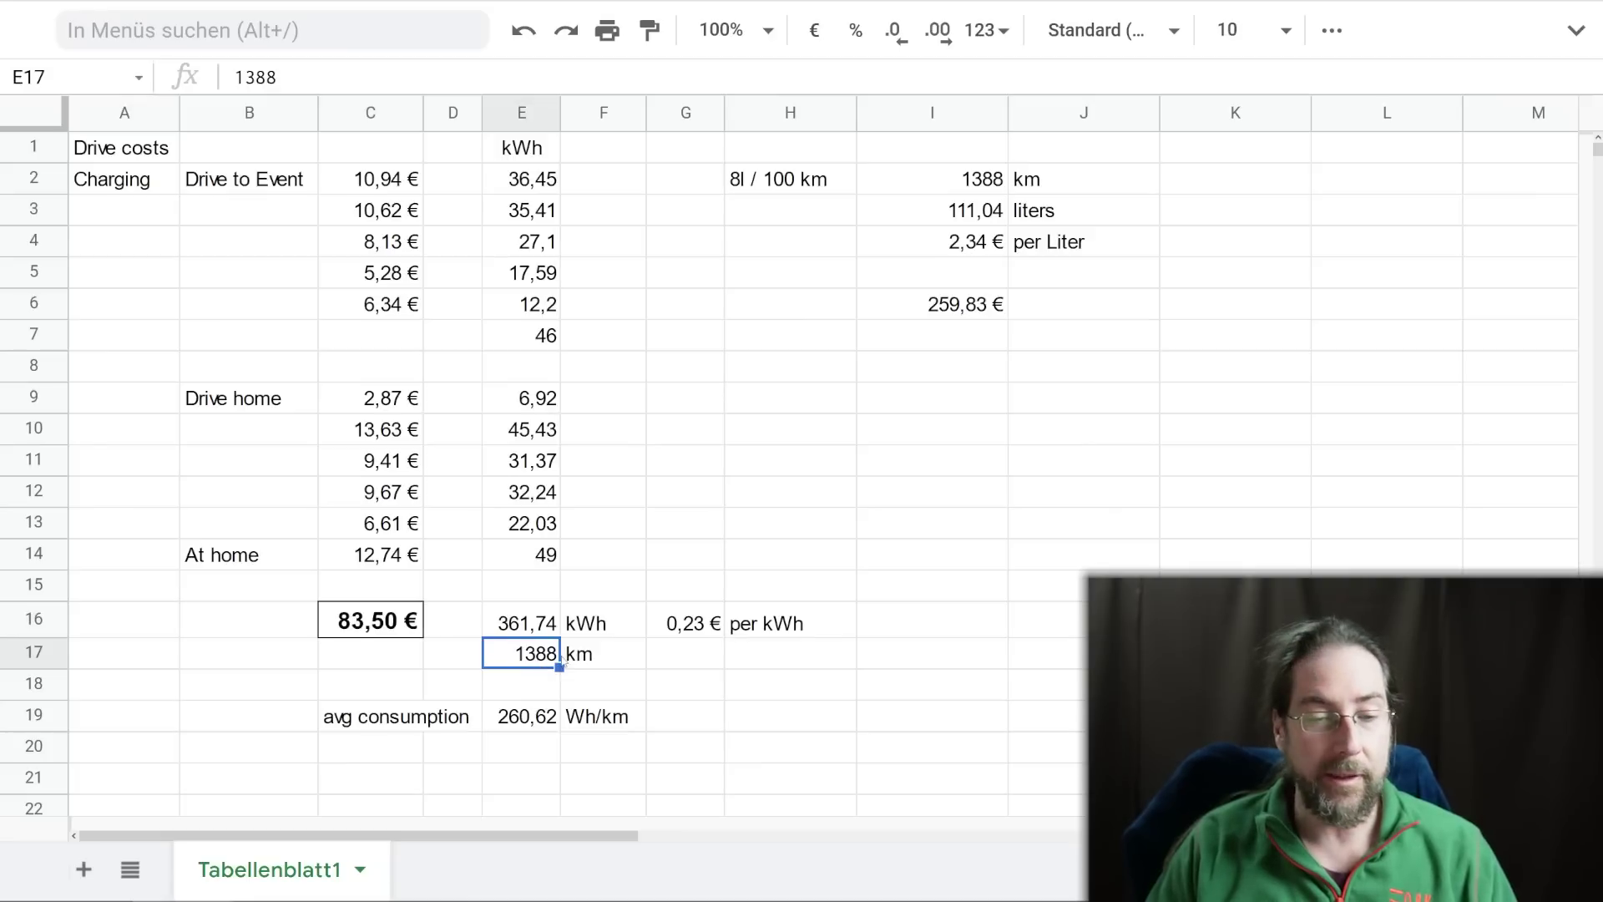
Examine the average consumption formula in E19 together with the total kWh in E16 and the distance in E17 it relies on.
{"action": "left_click", "coordinate": [518, 726]}
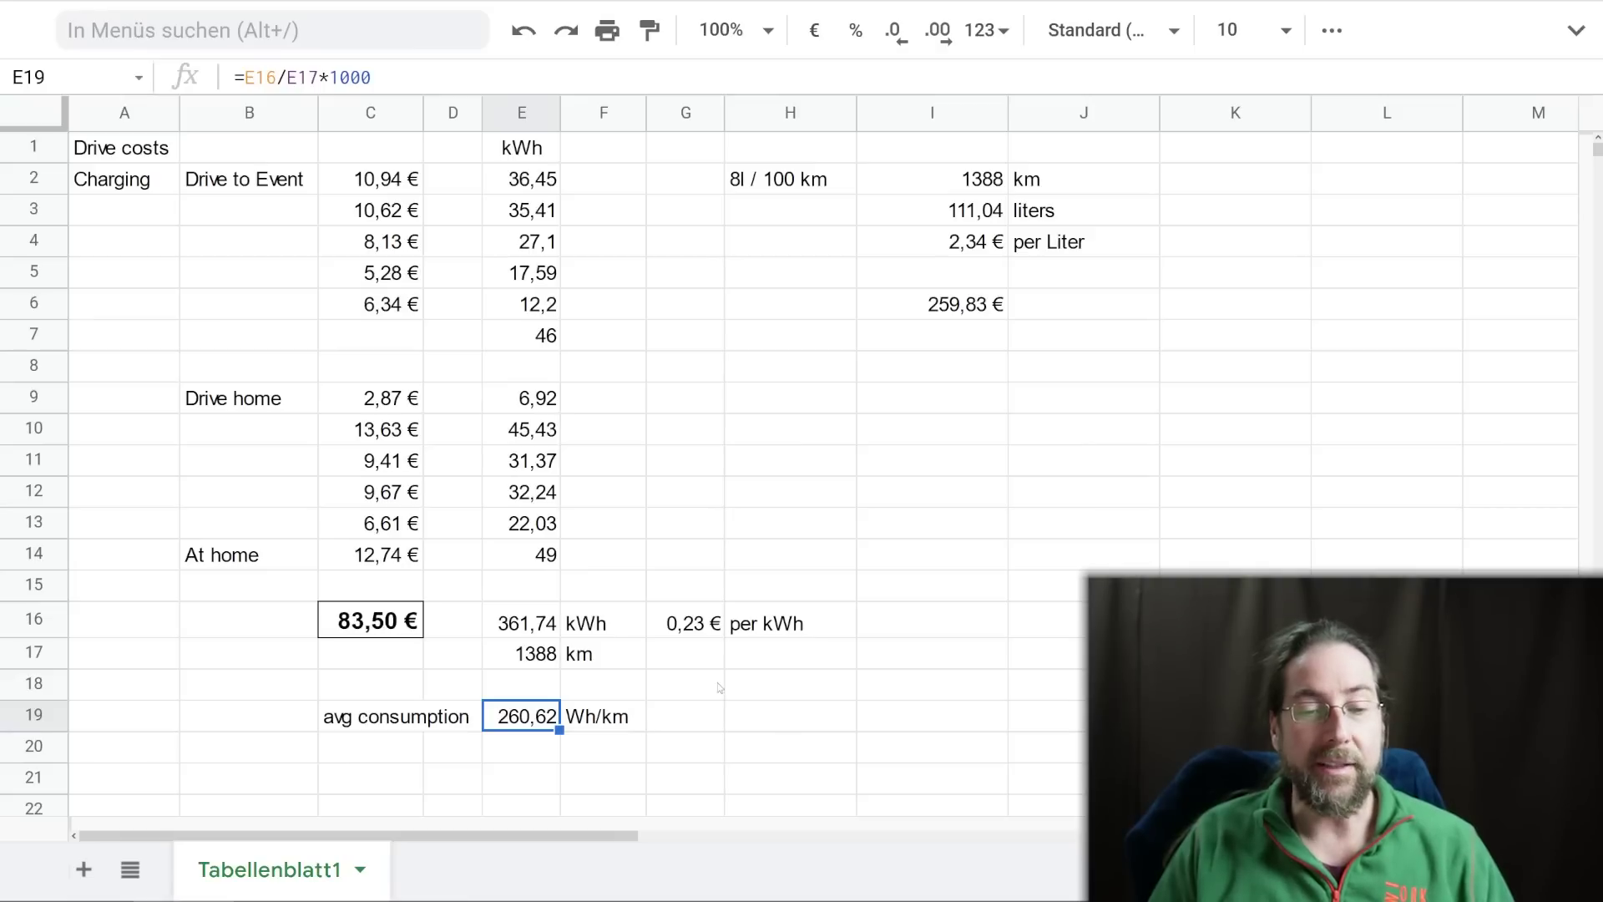
{"action": "left_click", "coordinate": [521, 728]}
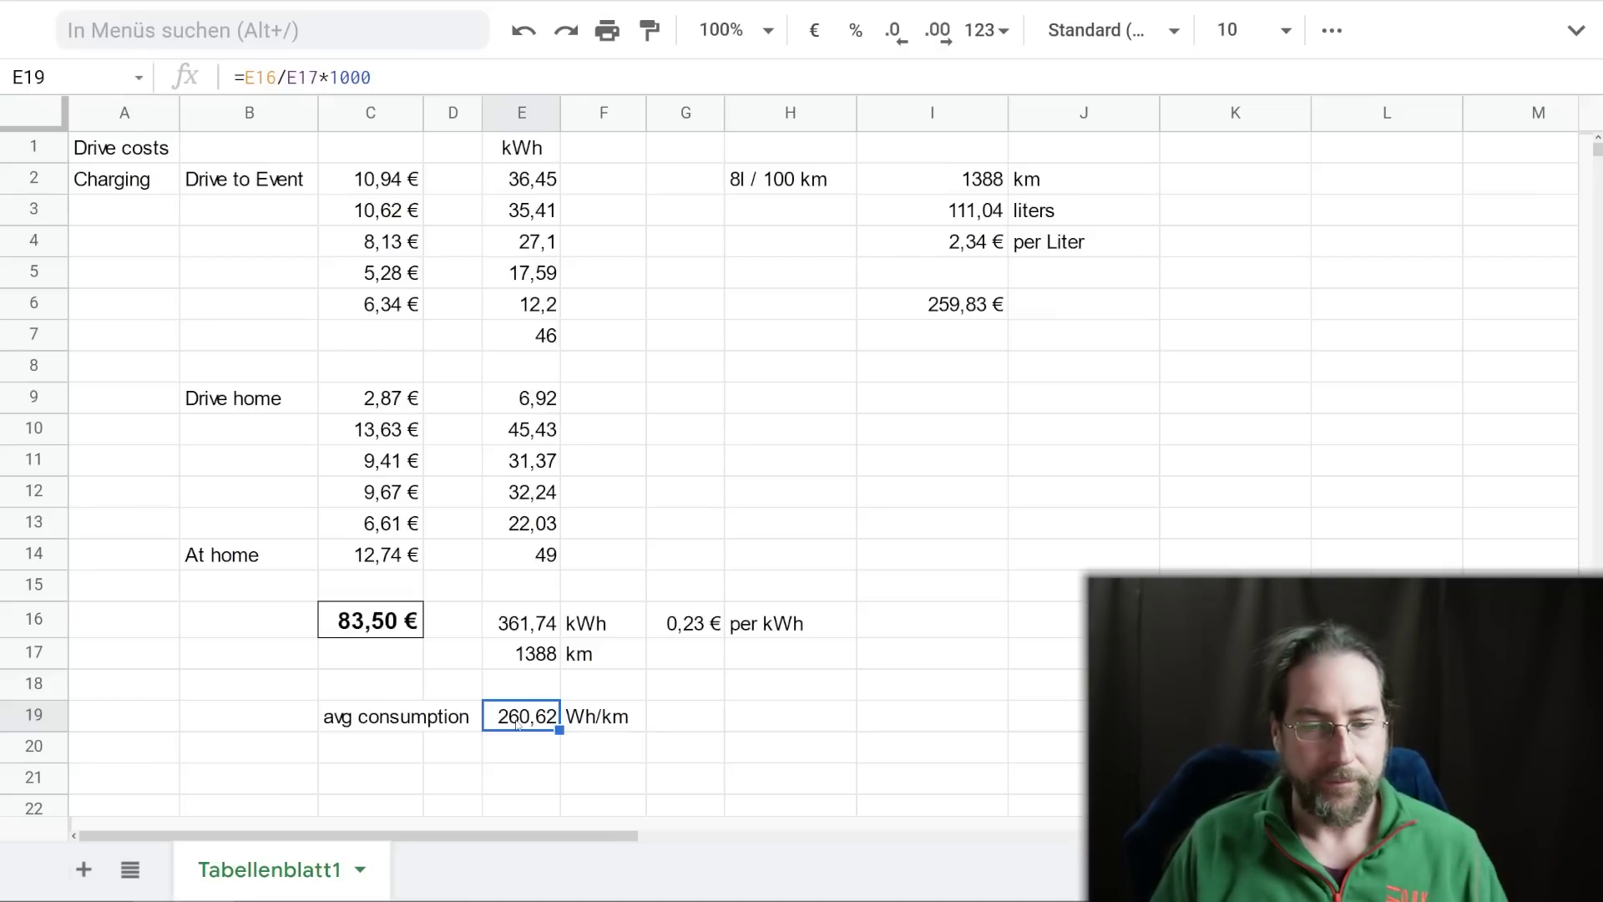
{"action": "left_click", "coordinate": [518, 749]}
{"action": "left_click", "coordinate": [519, 720]}
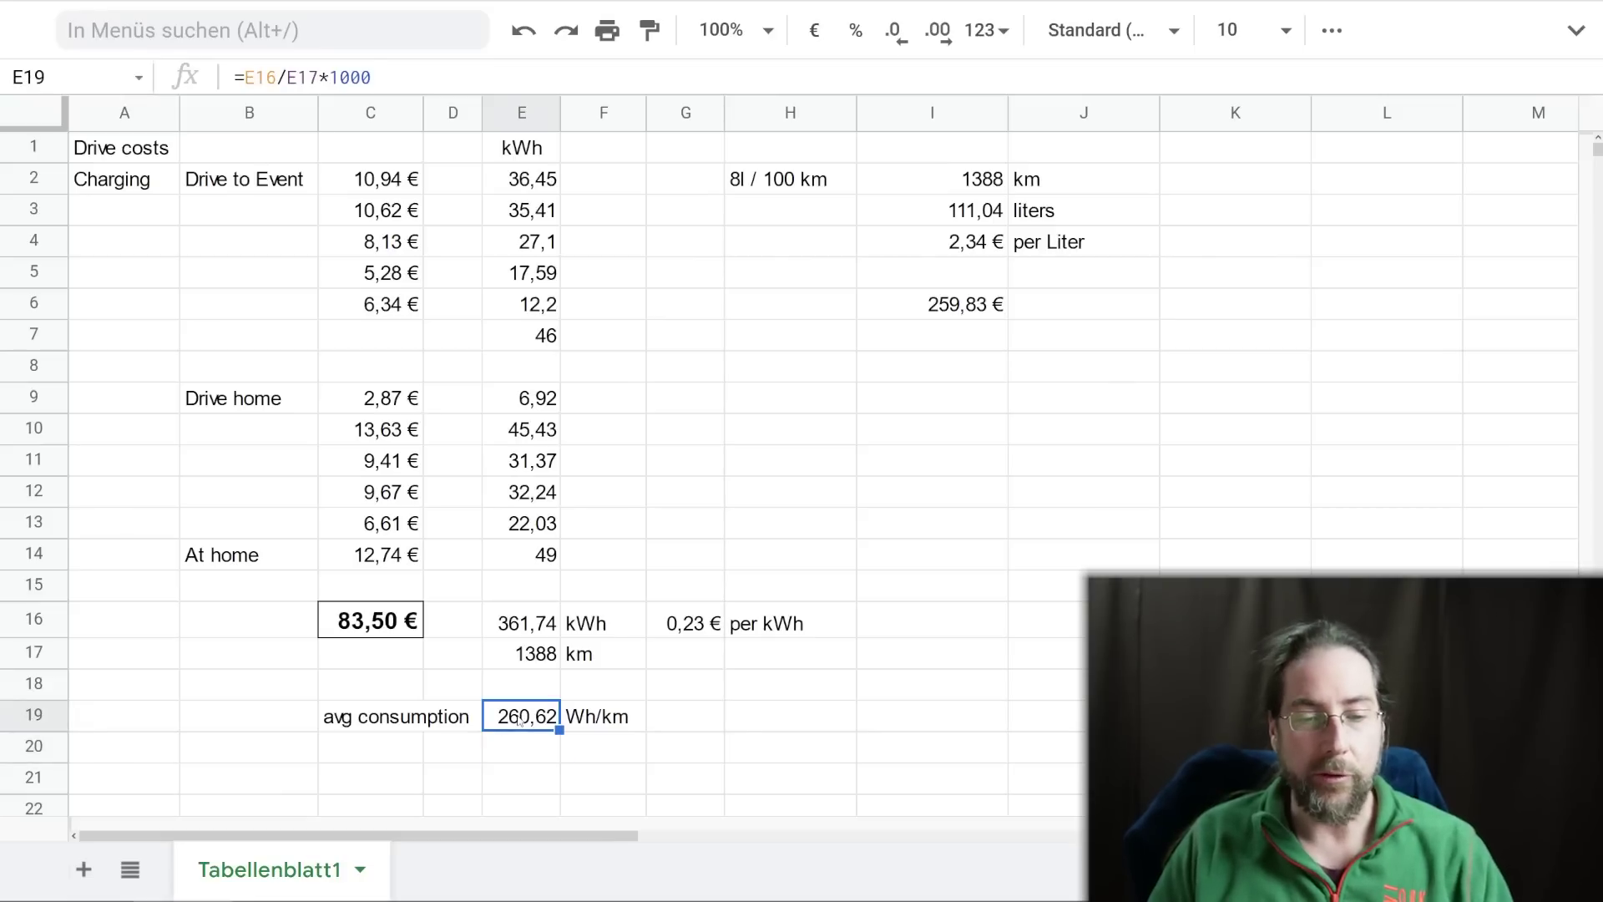
{"action": "left_click", "coordinate": [514, 661]}
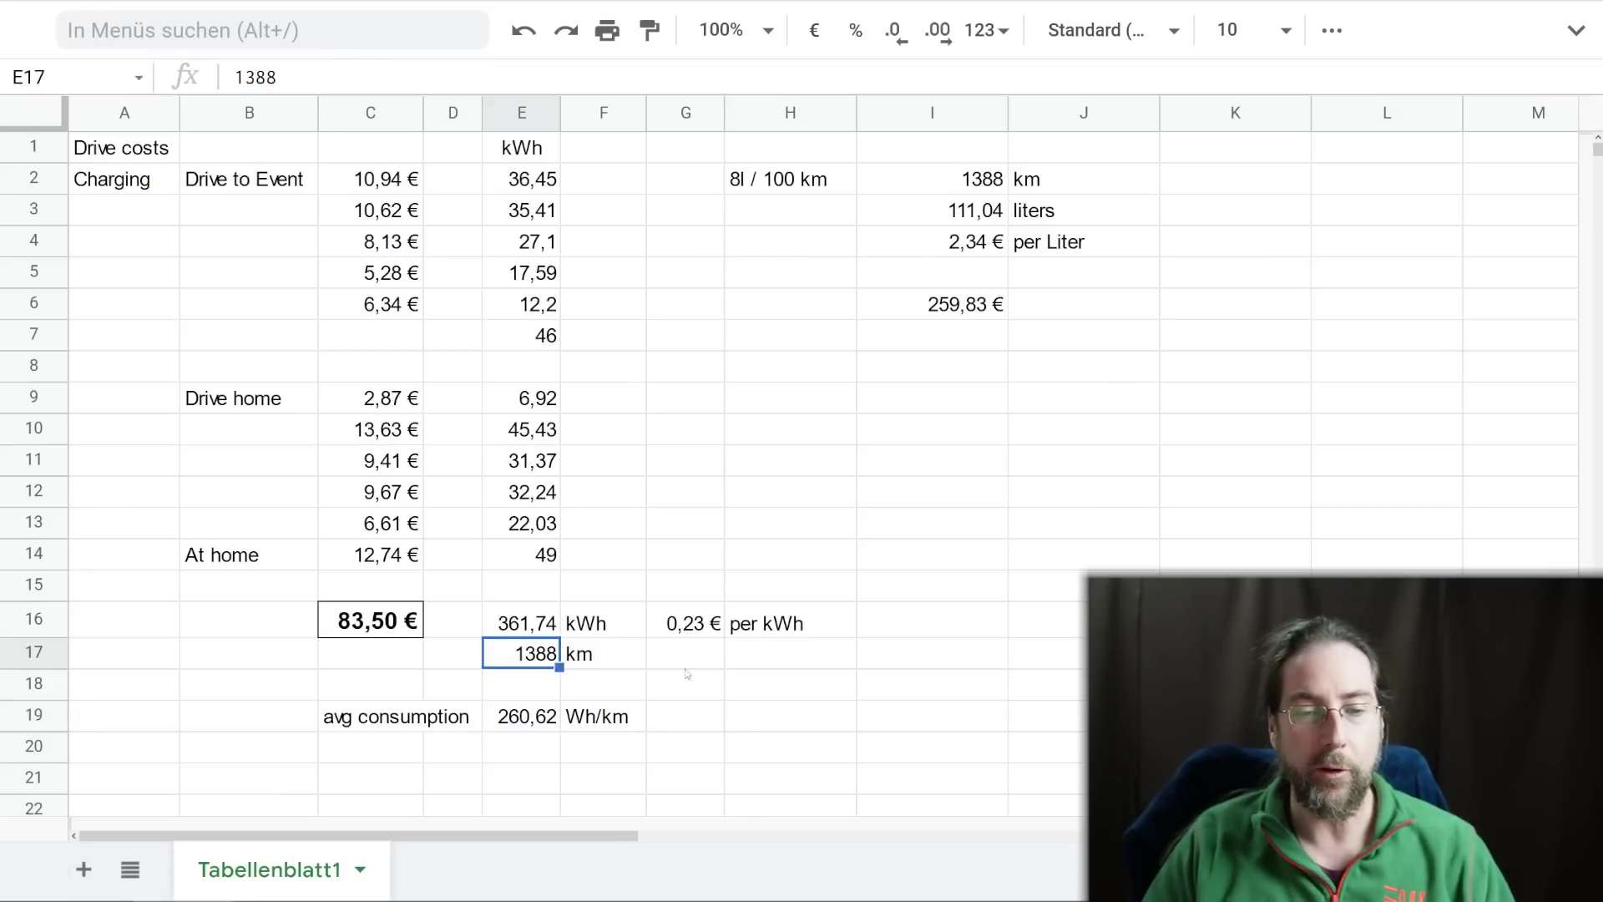
{"action": "left_click", "coordinate": [525, 719]}
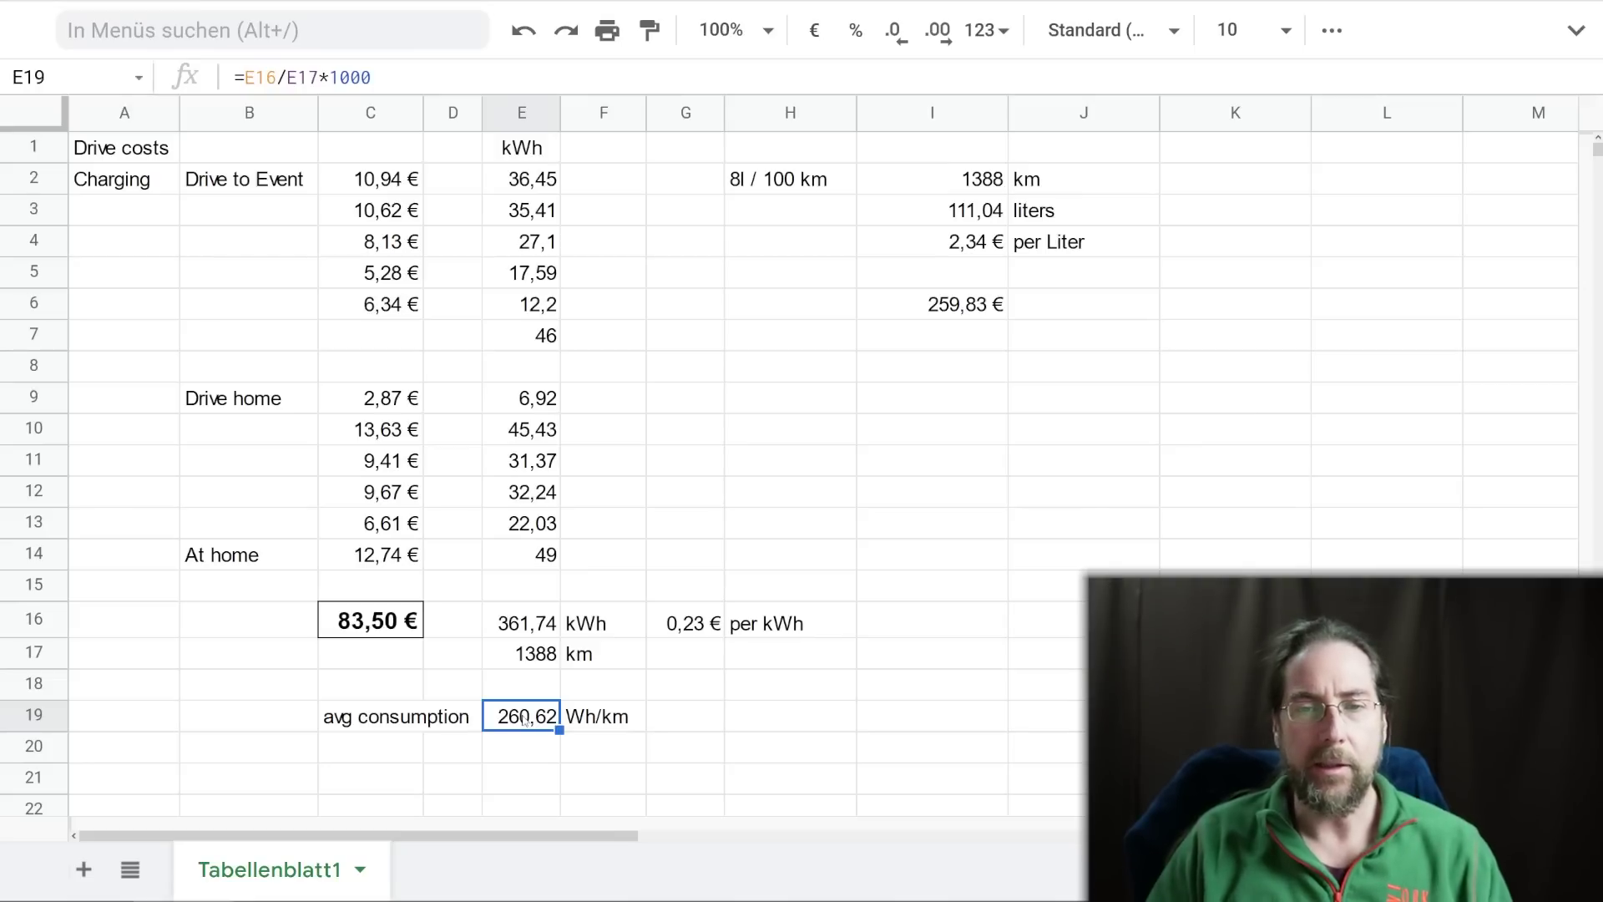
{"action": "left_click", "coordinate": [536, 636]}
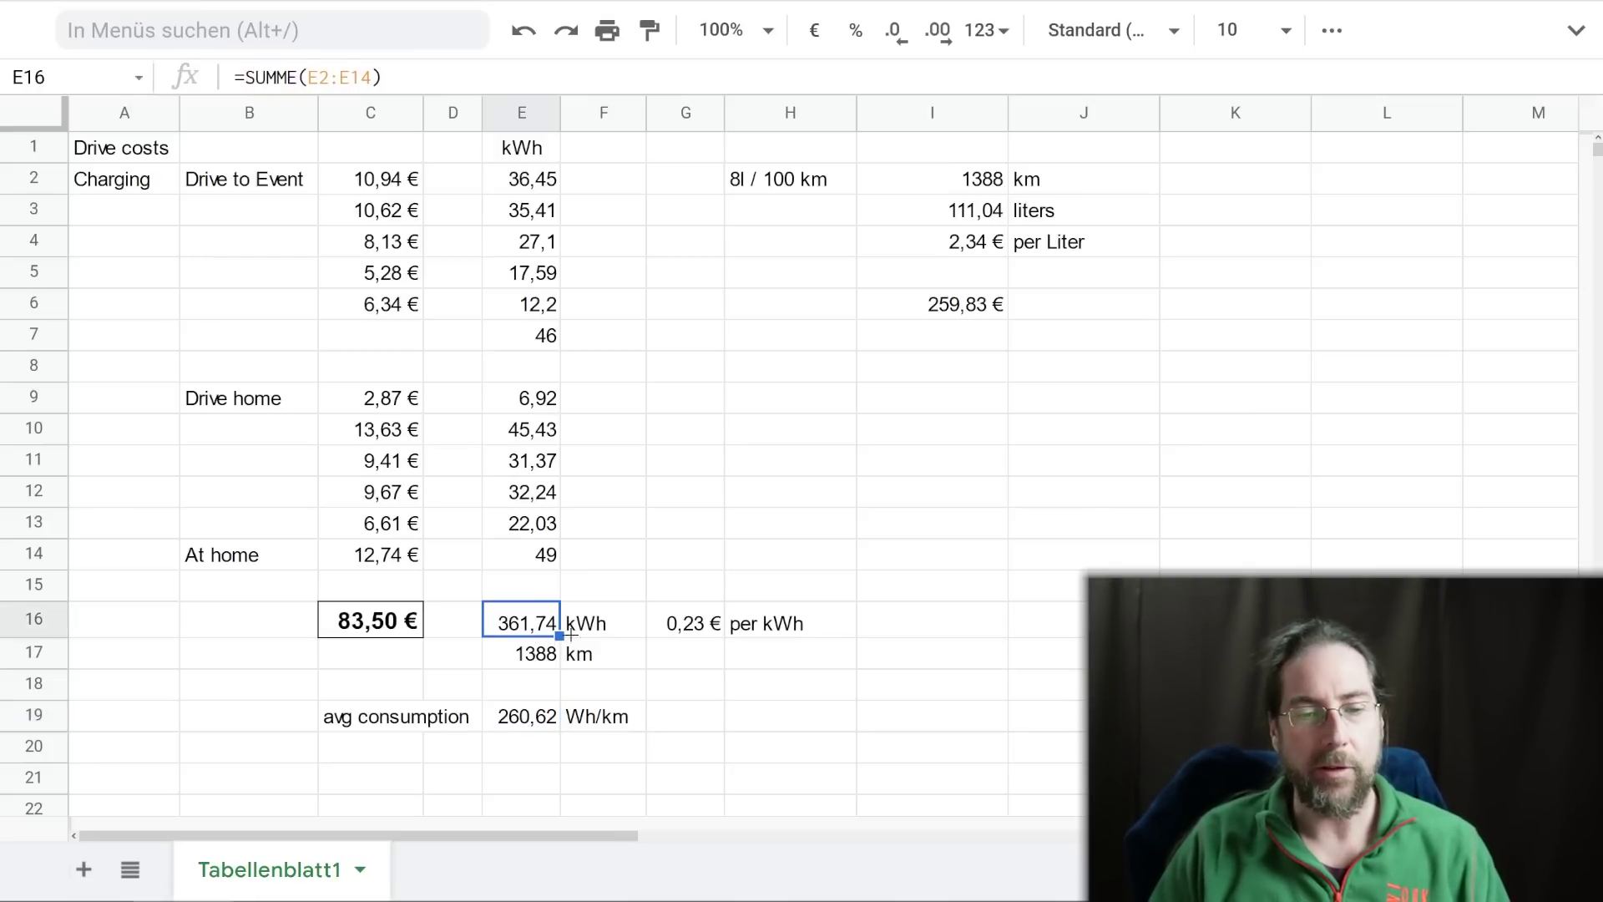
{"action": "left_click", "coordinate": [553, 659]}
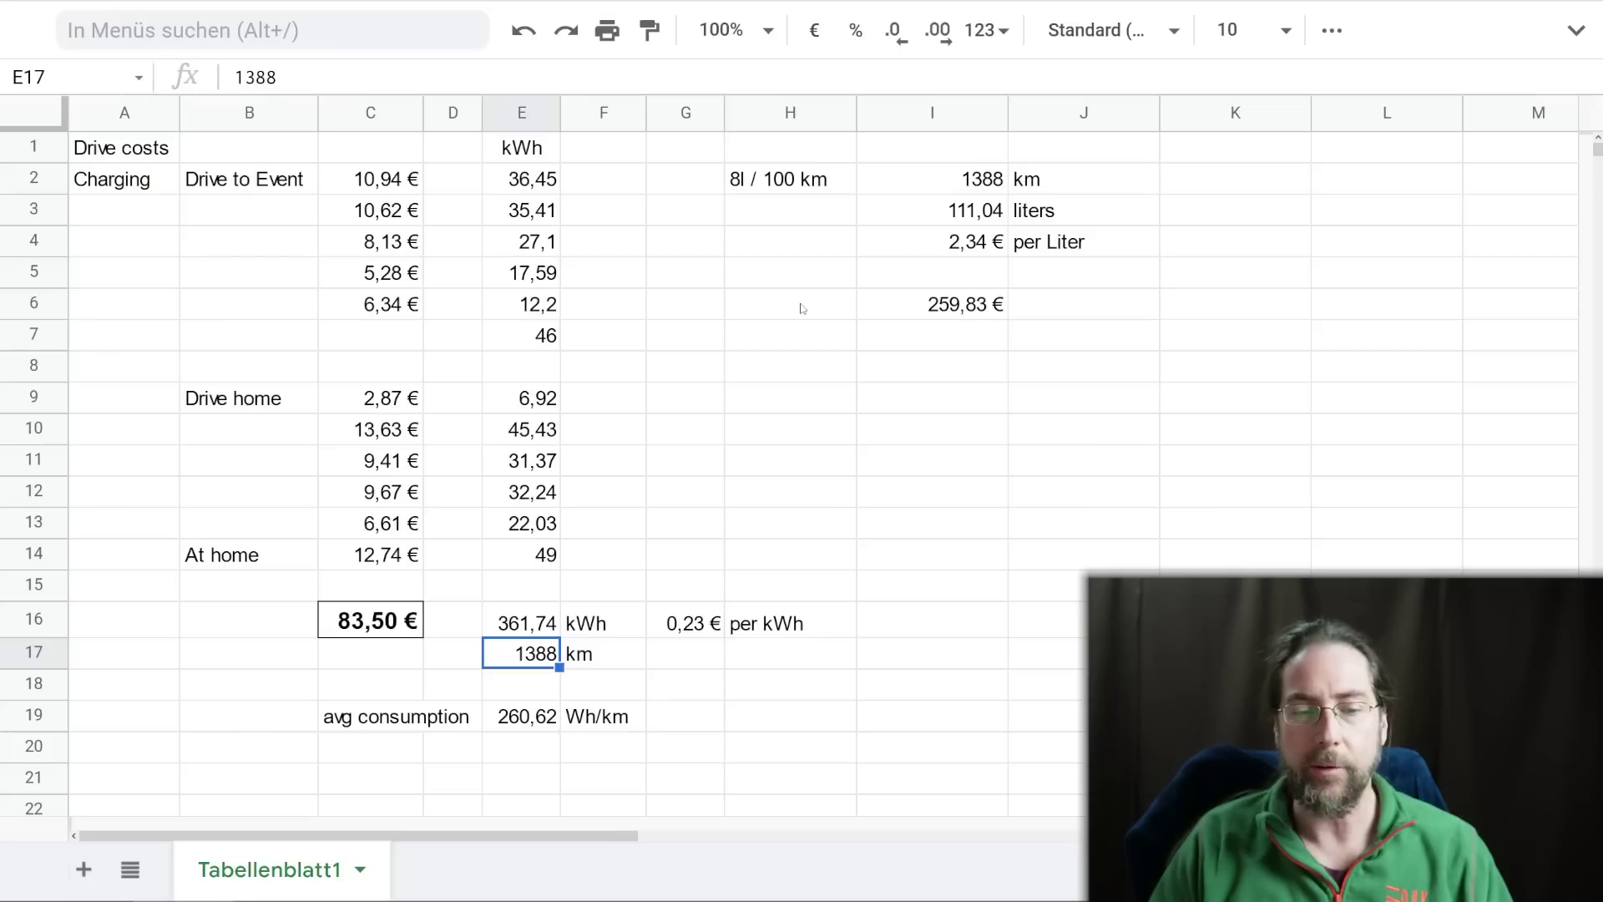
Review the fuel car comparison in H2 to I6, covering consumption per 100 km, distance, liters, price per liter and total fuel cost.
{"action": "left_click", "coordinate": [809, 190]}
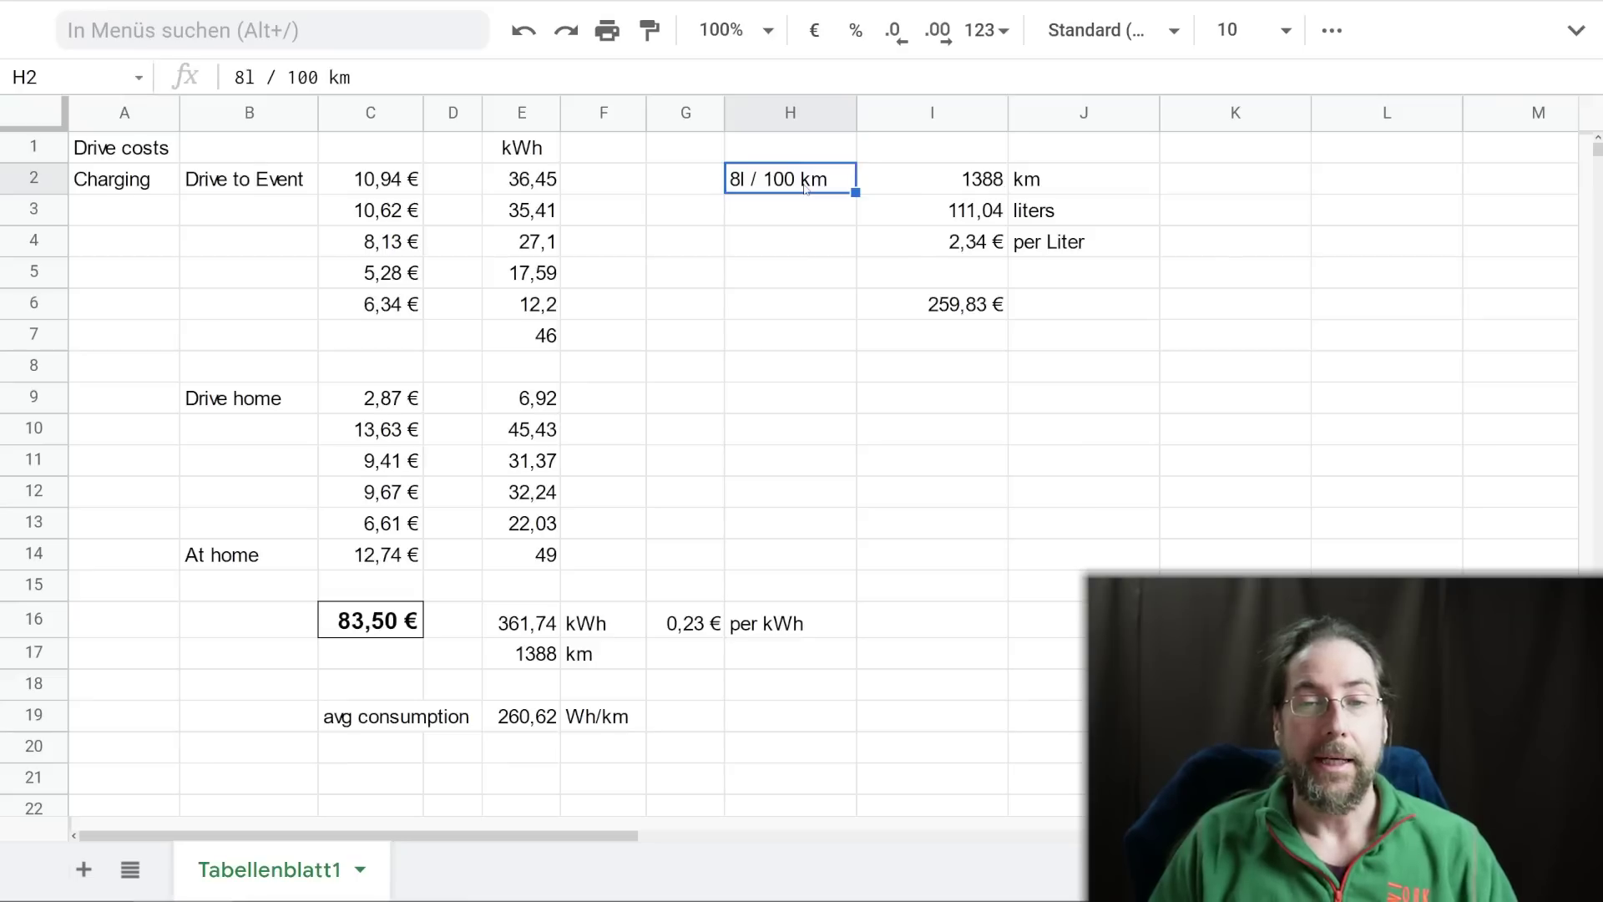
{"action": "left_click", "coordinate": [778, 222]}
{"action": "left_click", "coordinate": [766, 190]}
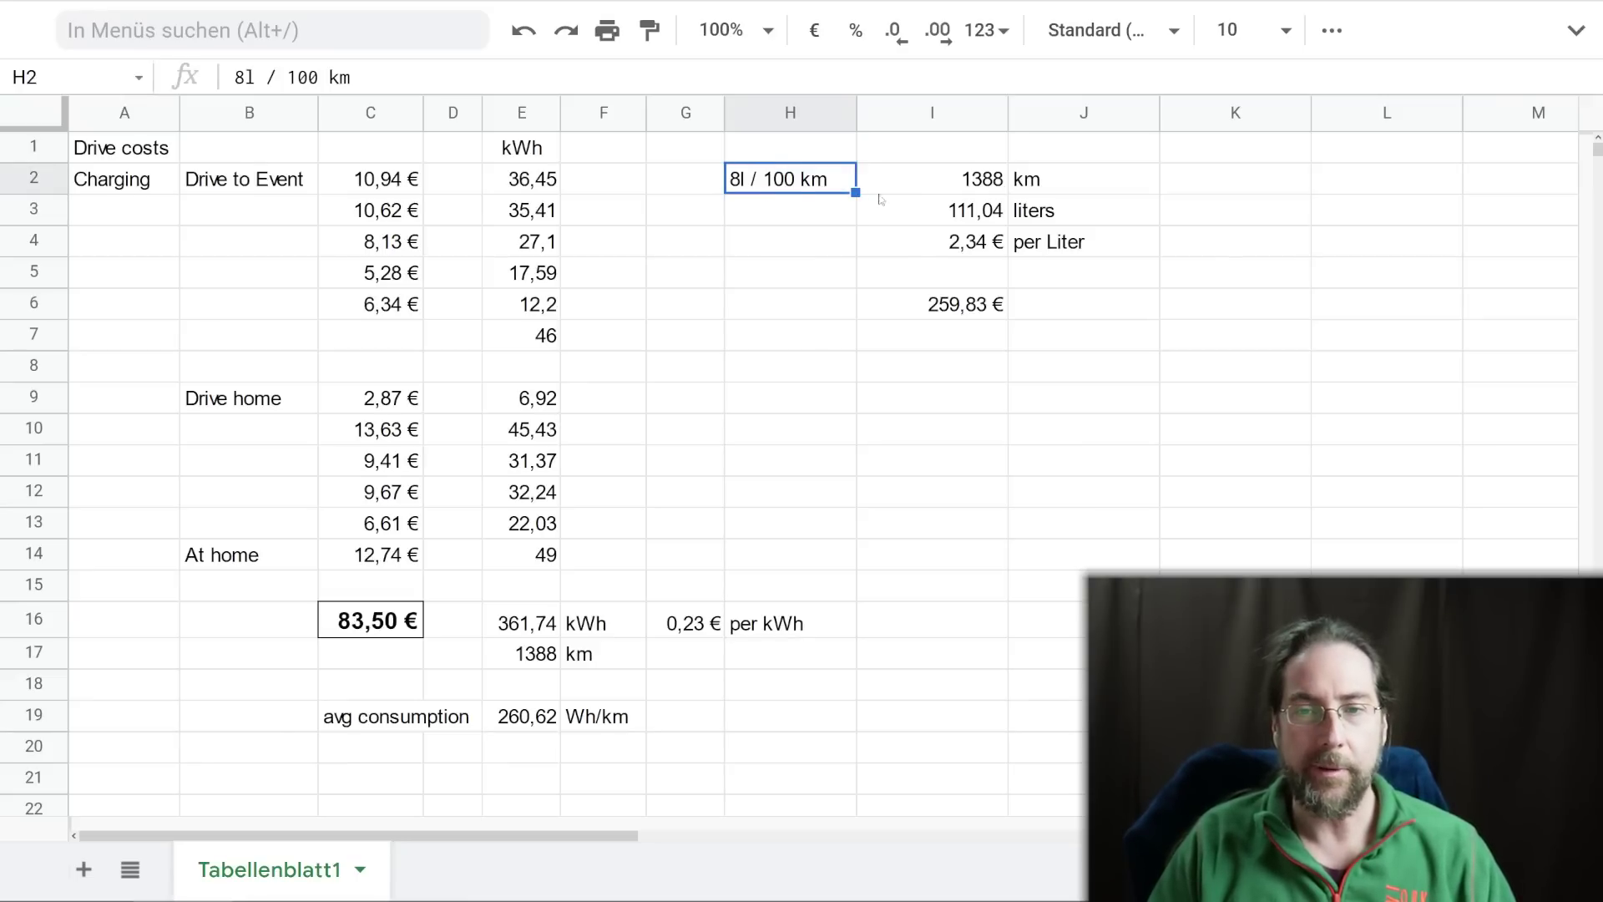
{"action": "left_click", "coordinate": [948, 185]}
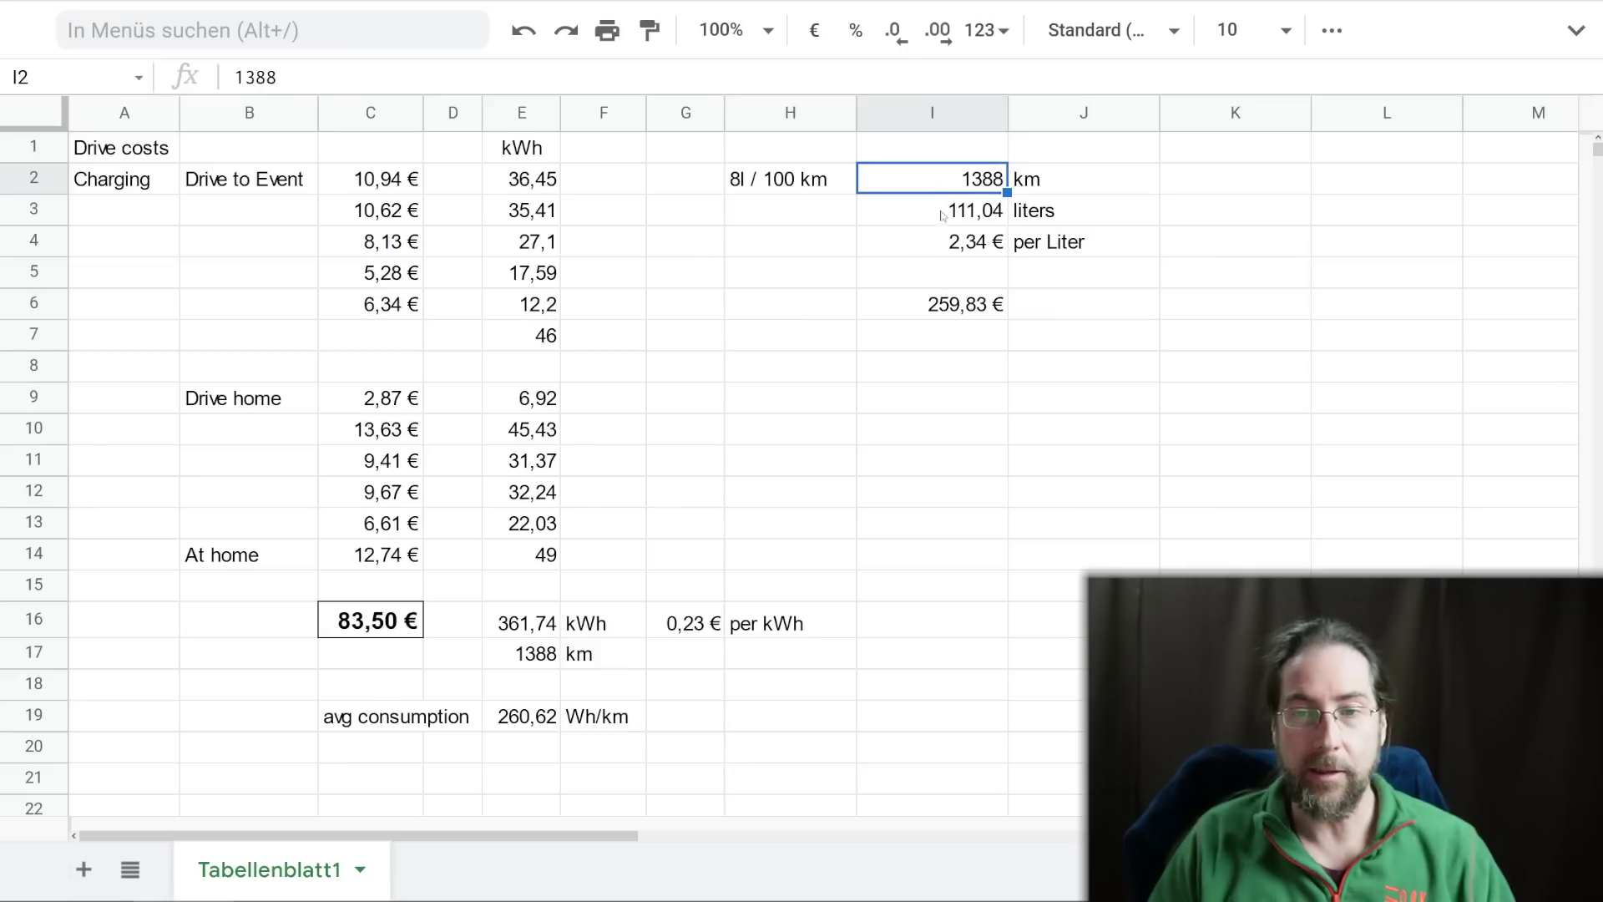
{"action": "left_click", "coordinate": [945, 218]}
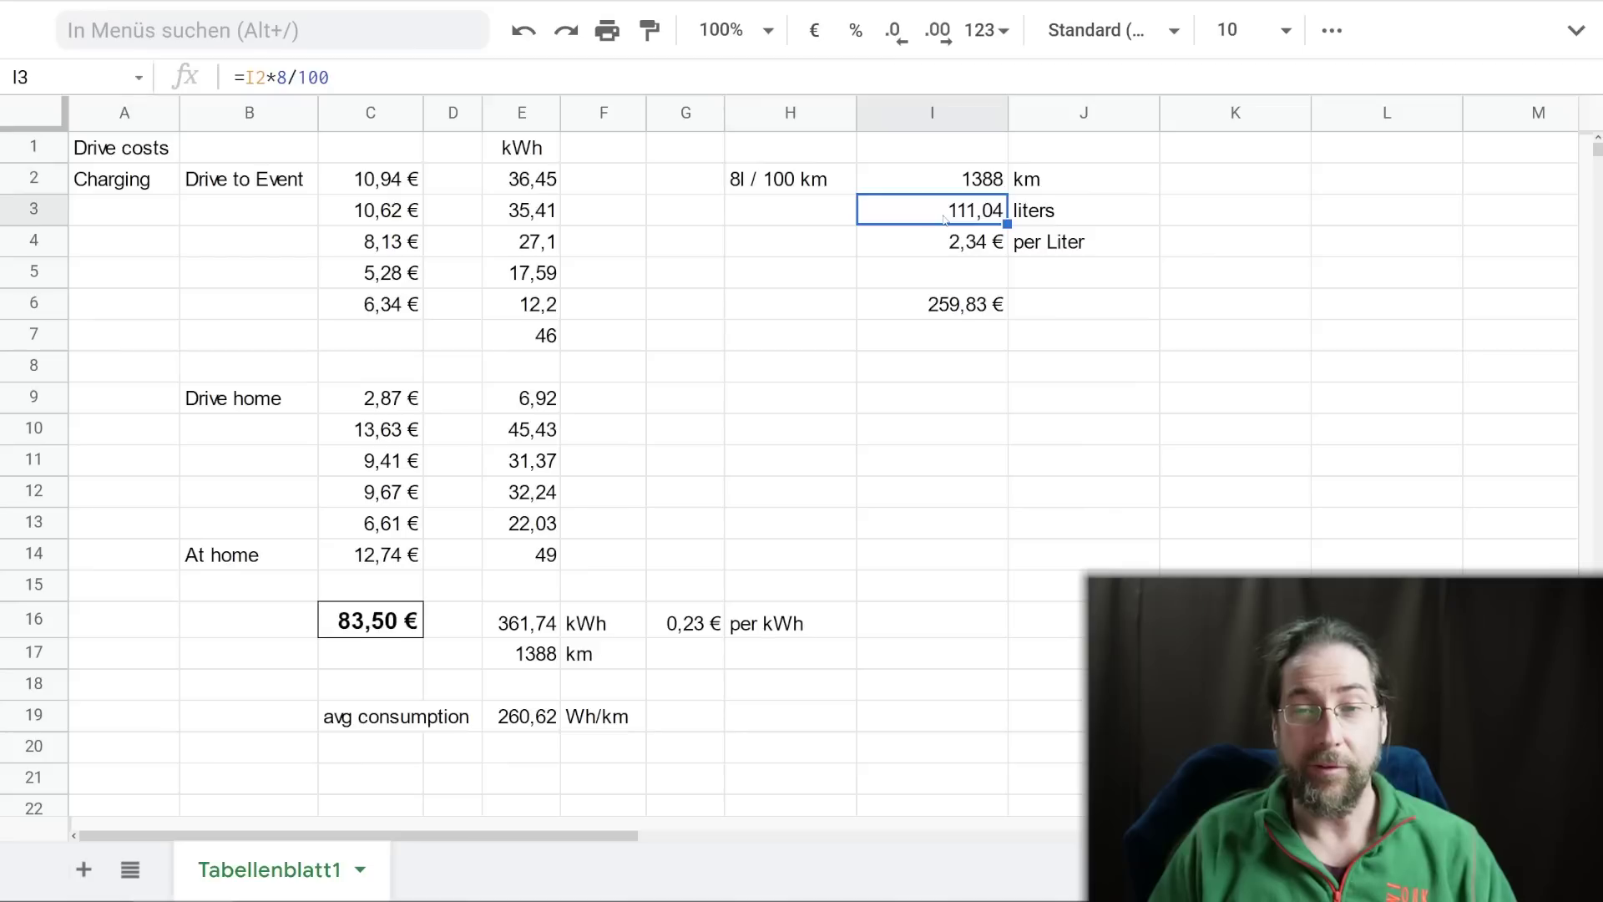
{"action": "left_click", "coordinate": [944, 249]}
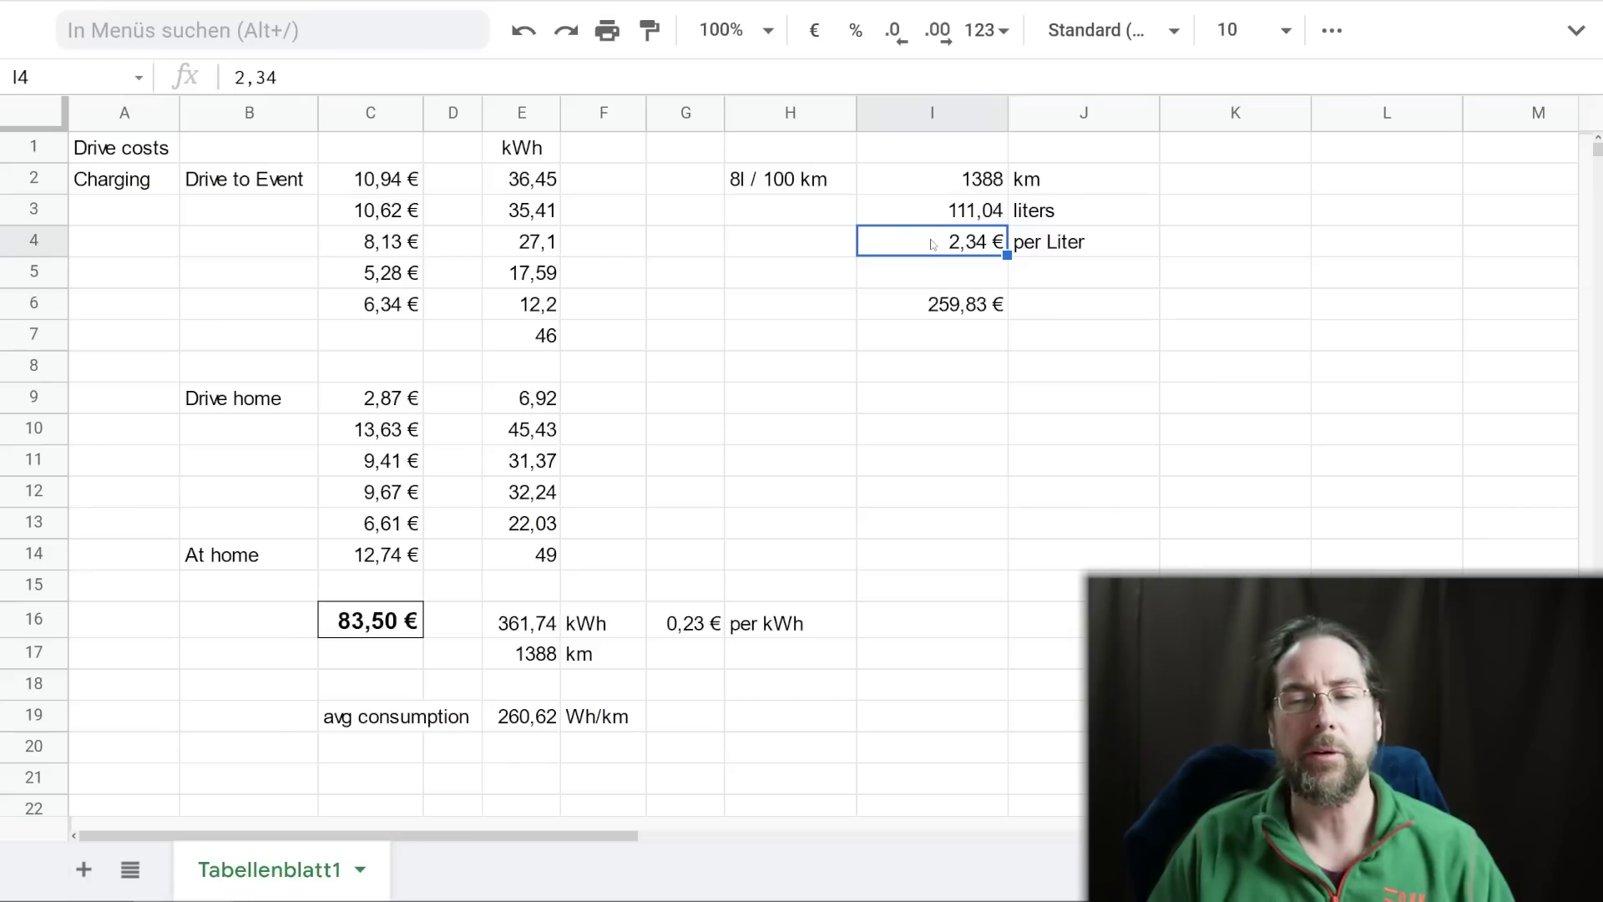
{"action": "left_click", "coordinate": [1032, 250]}
{"action": "left_click", "coordinate": [966, 294]}
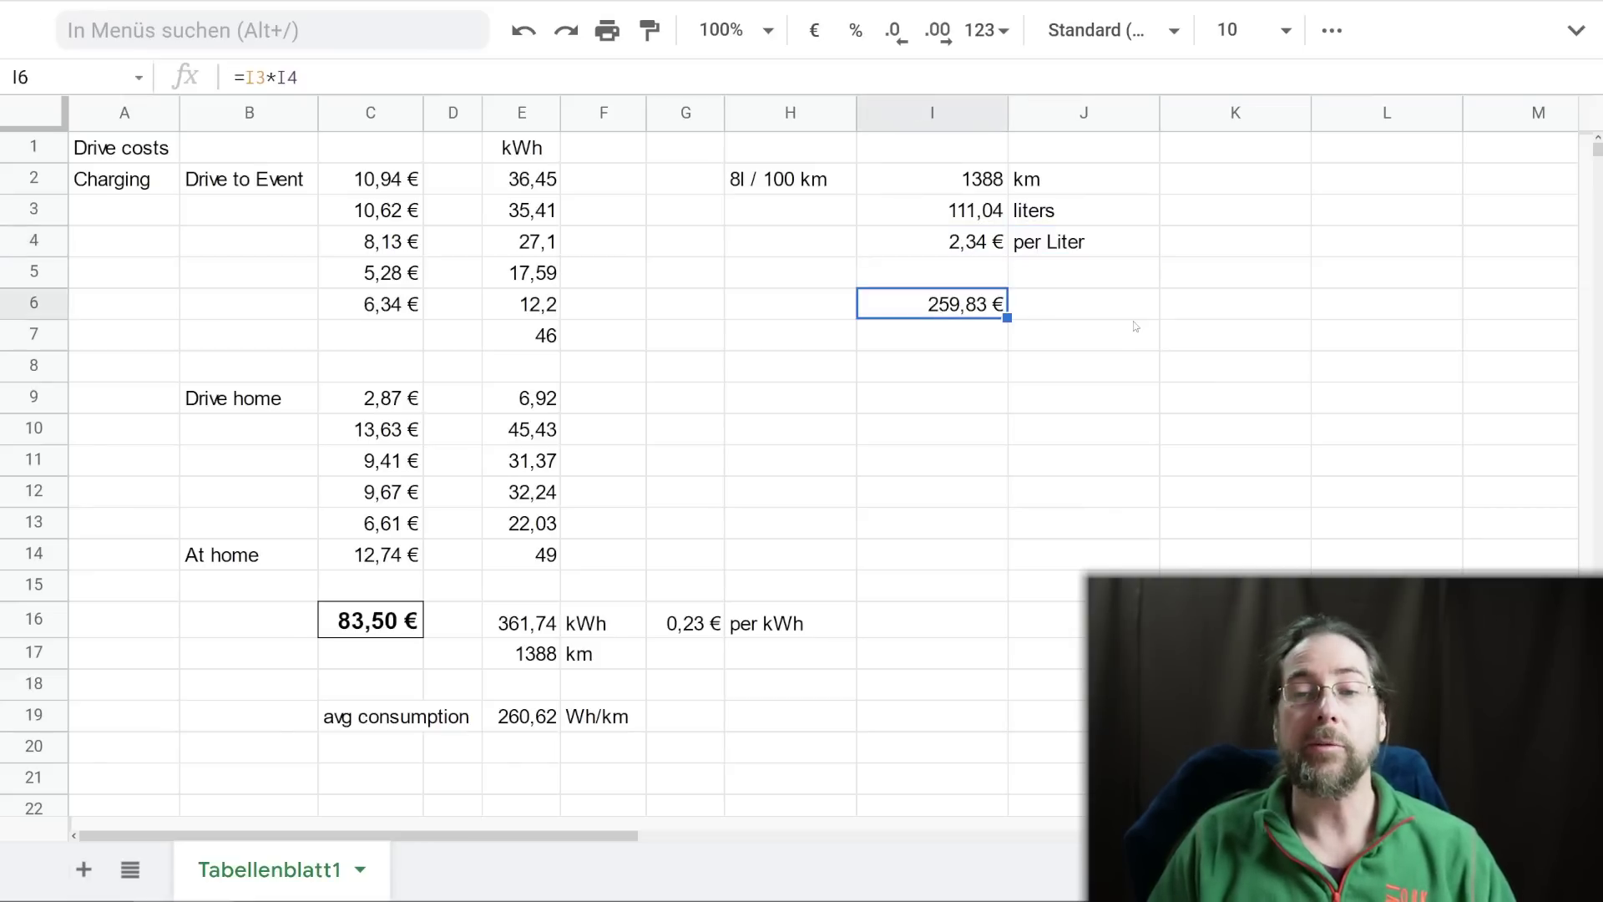
Compare the total charging cost in C16 with the fuel cost in I6 and its assumed consumption in H2.
{"action": "left_click", "coordinate": [401, 621]}
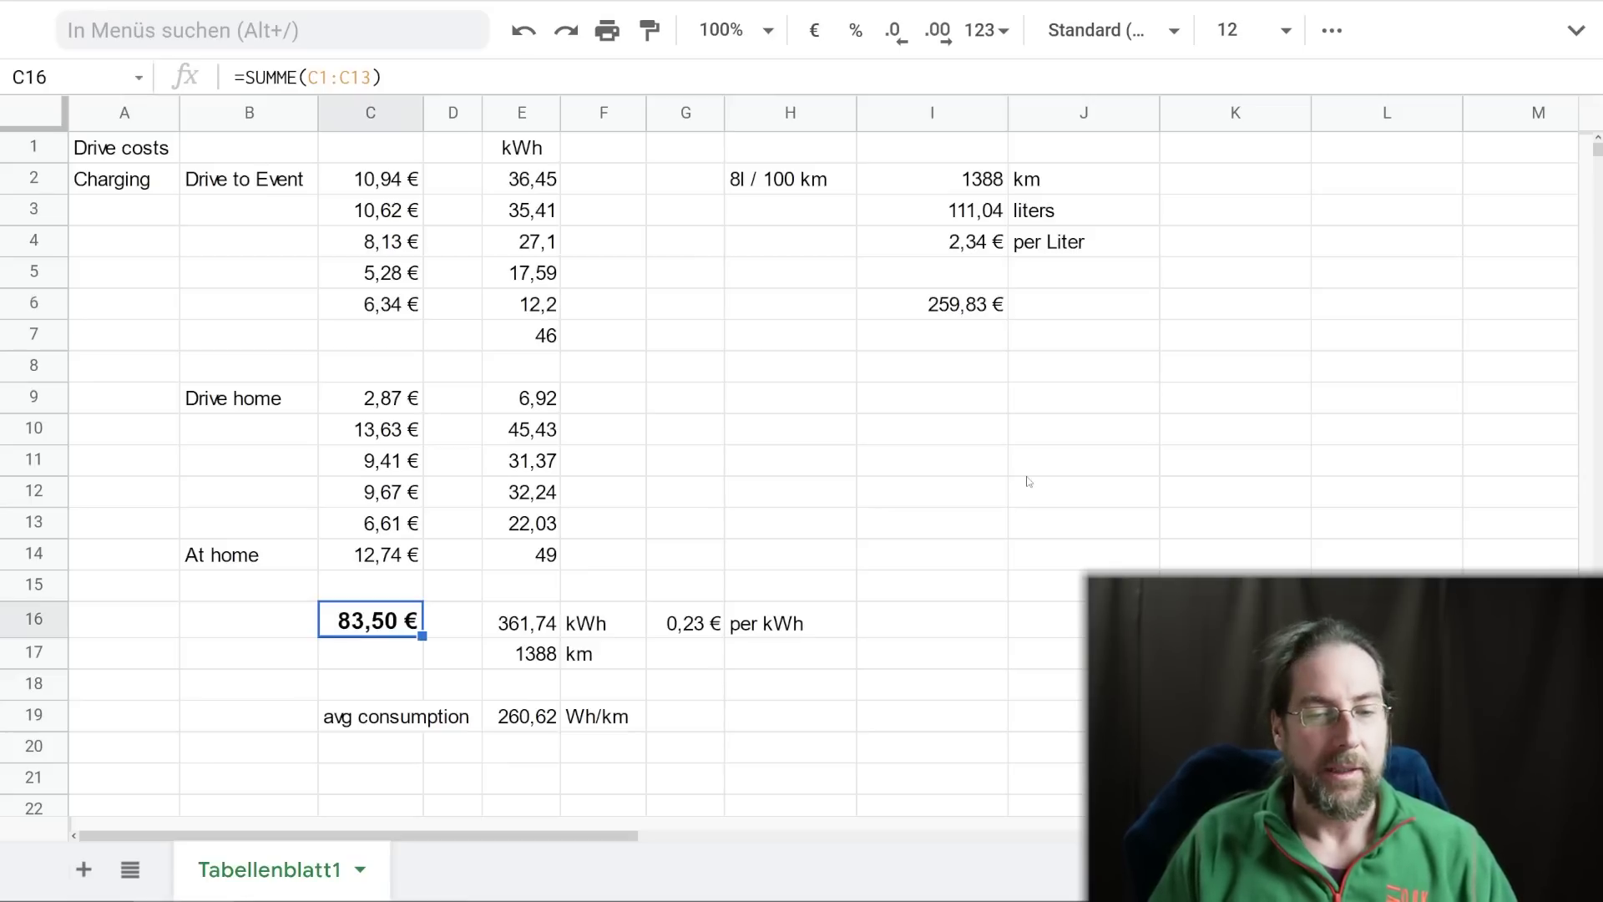
{"action": "left_click", "coordinate": [357, 645]}
{"action": "left_click", "coordinate": [368, 624]}
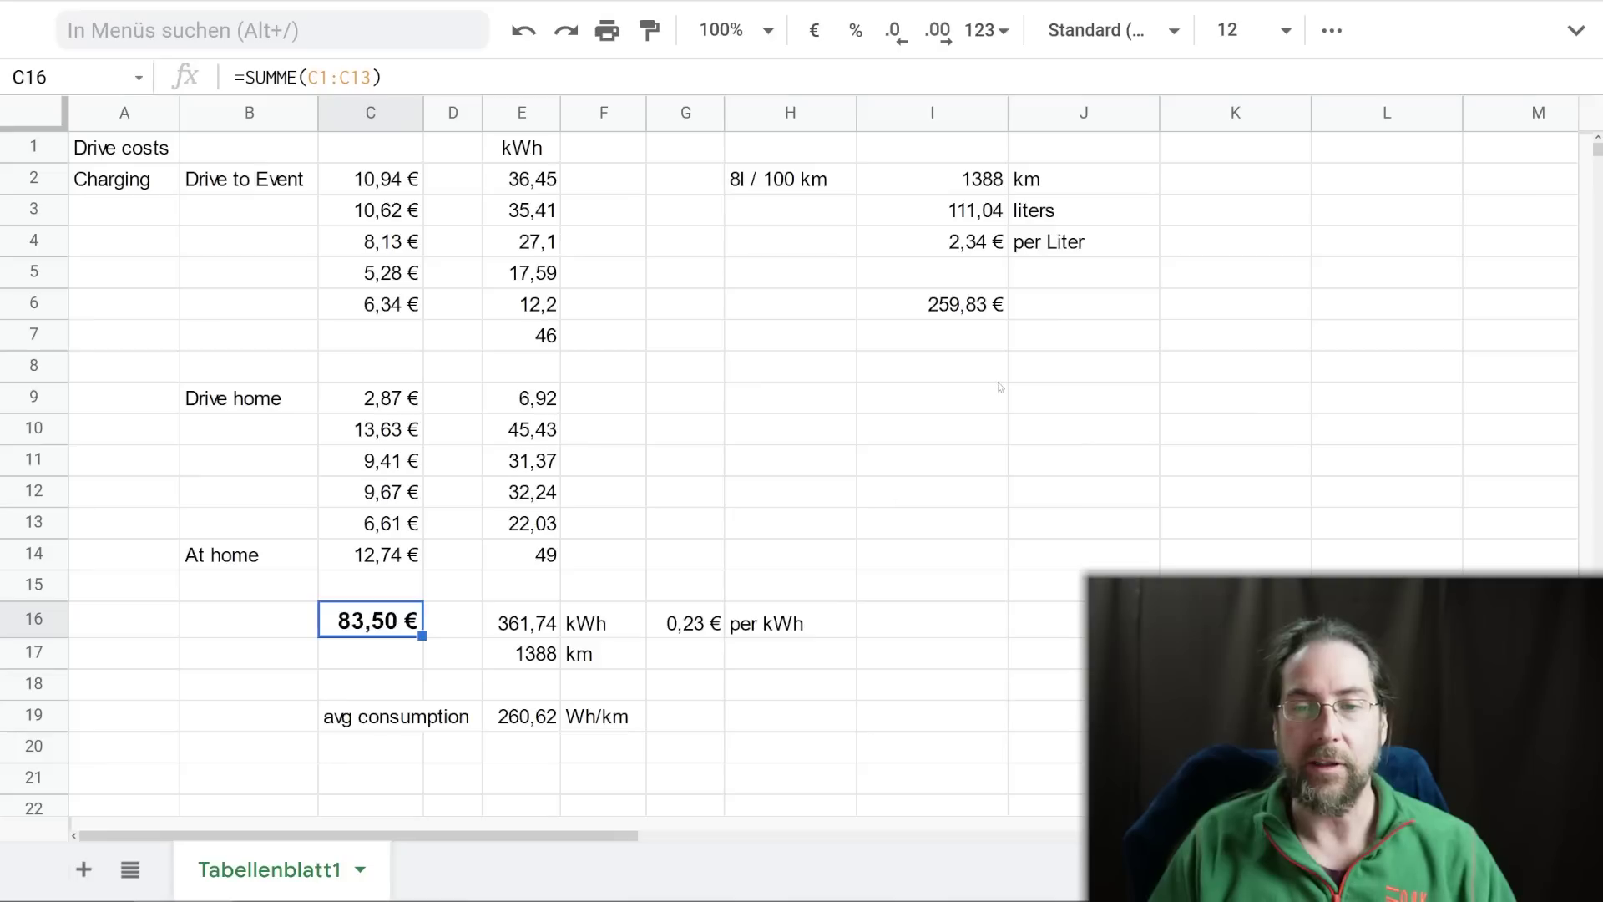
{"action": "left_click", "coordinate": [947, 313]}
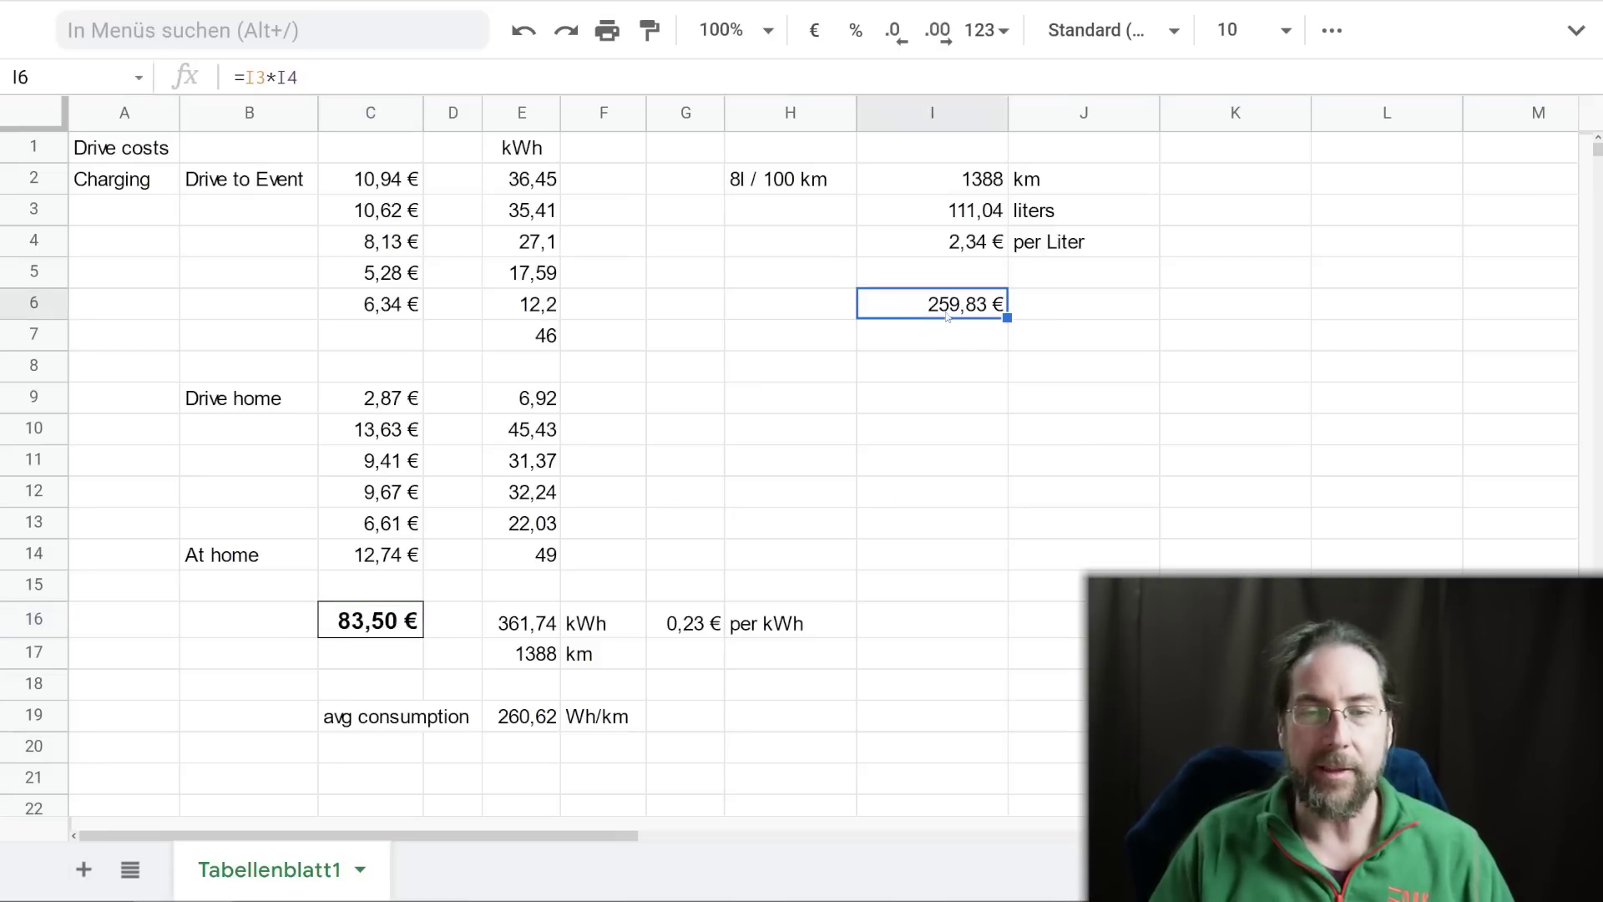
{"action": "left_click", "coordinate": [789, 179]}
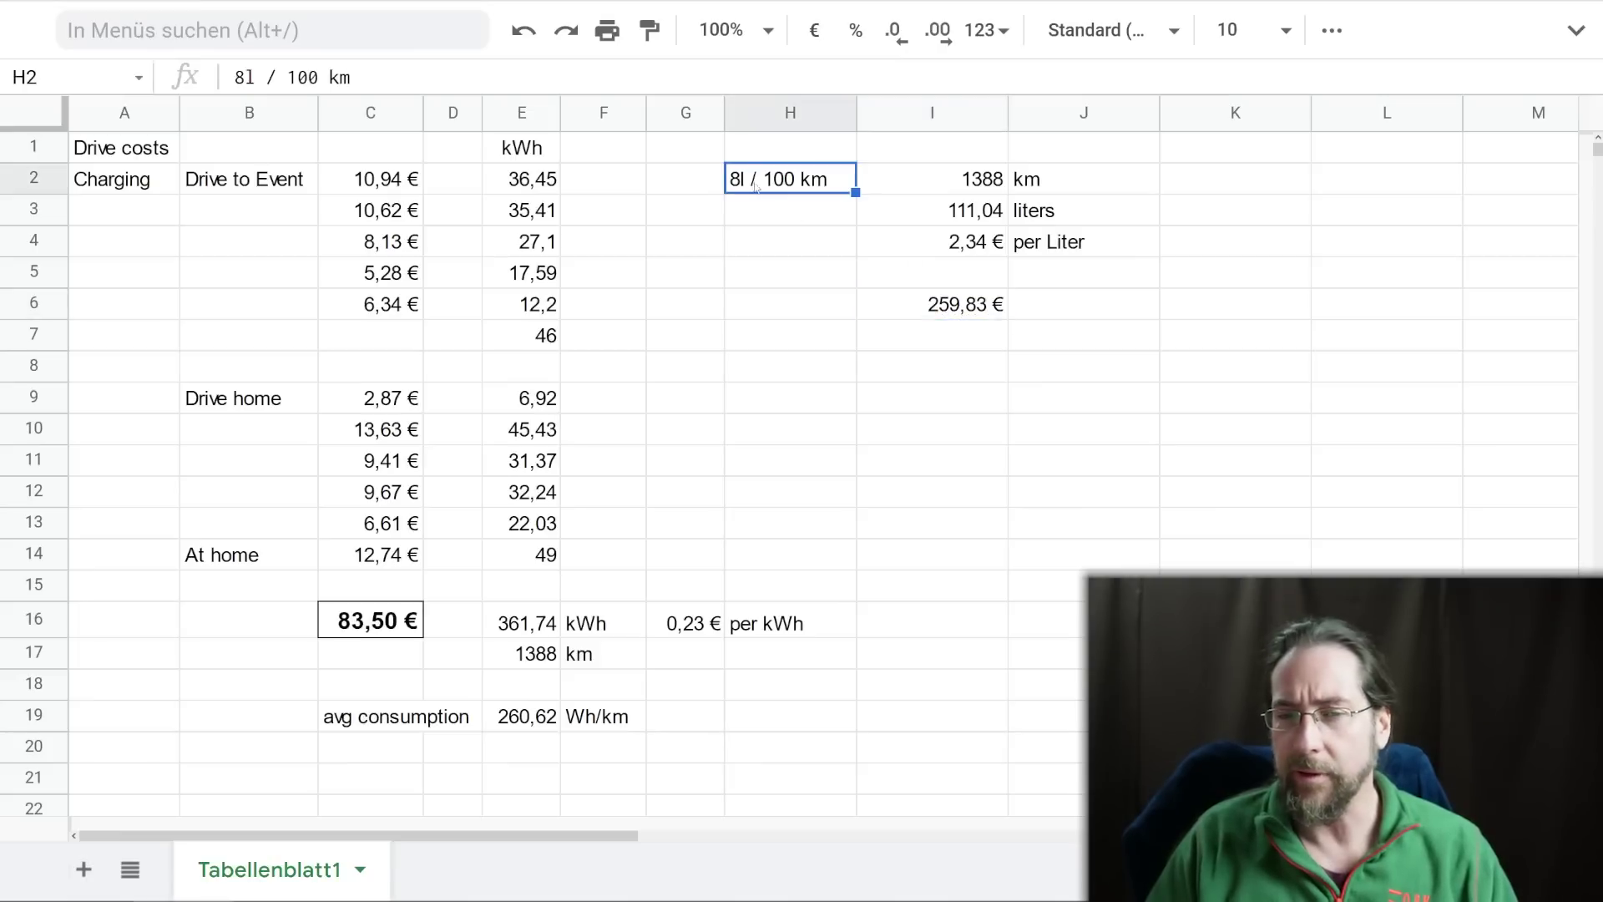
{"action": "left_click", "coordinate": [969, 299]}
{"action": "left_click", "coordinate": [378, 619]}
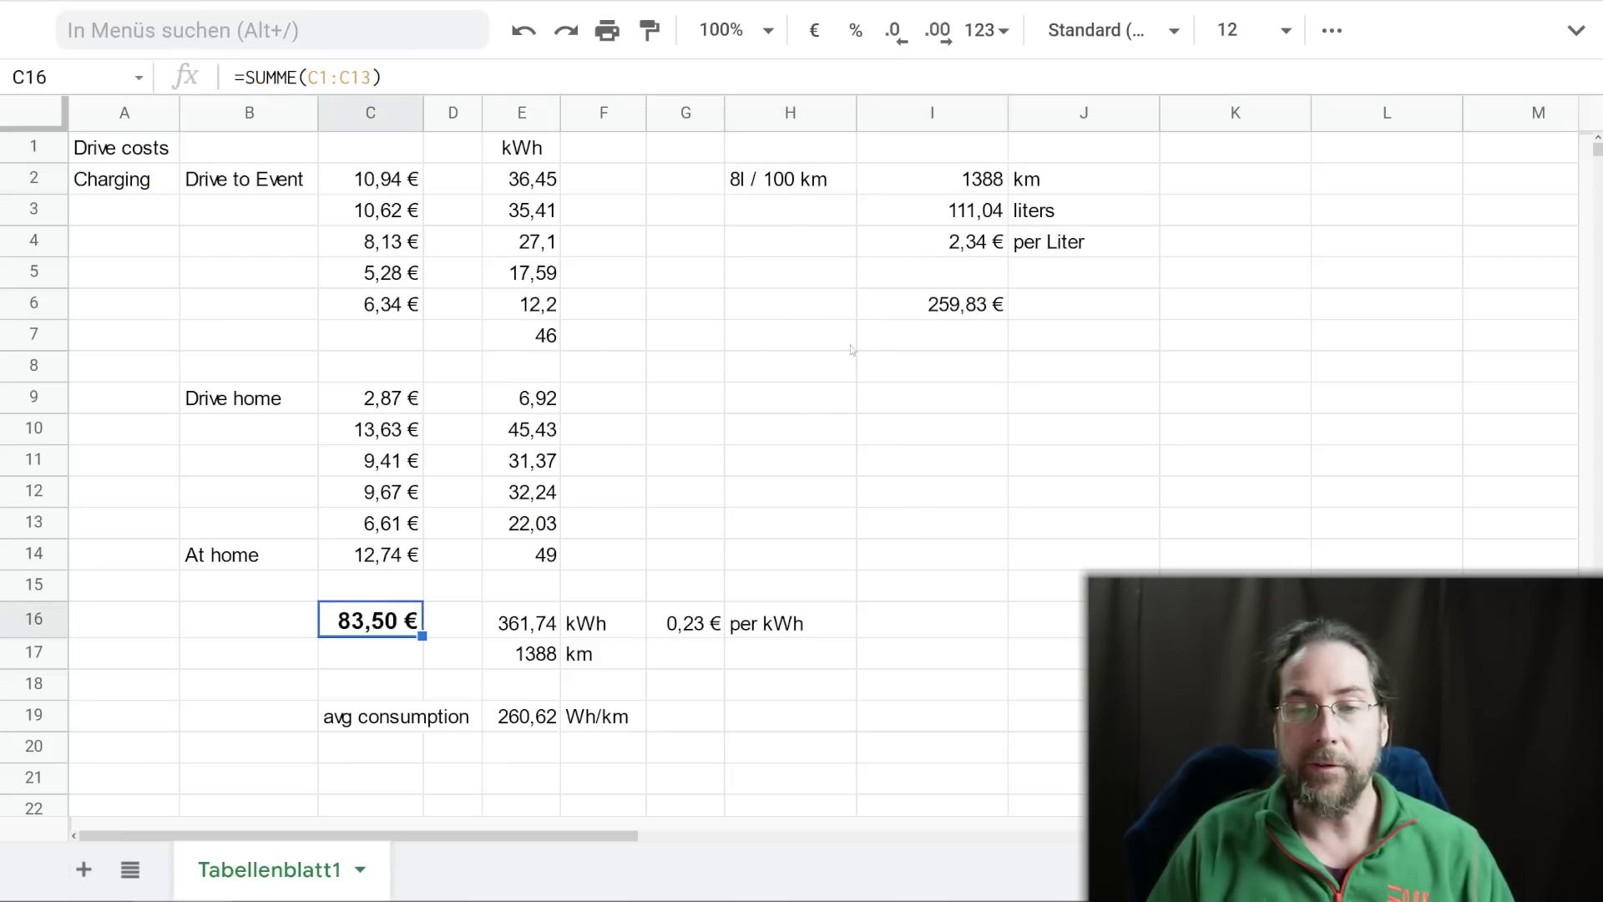
{"action": "left_click", "coordinate": [946, 305]}
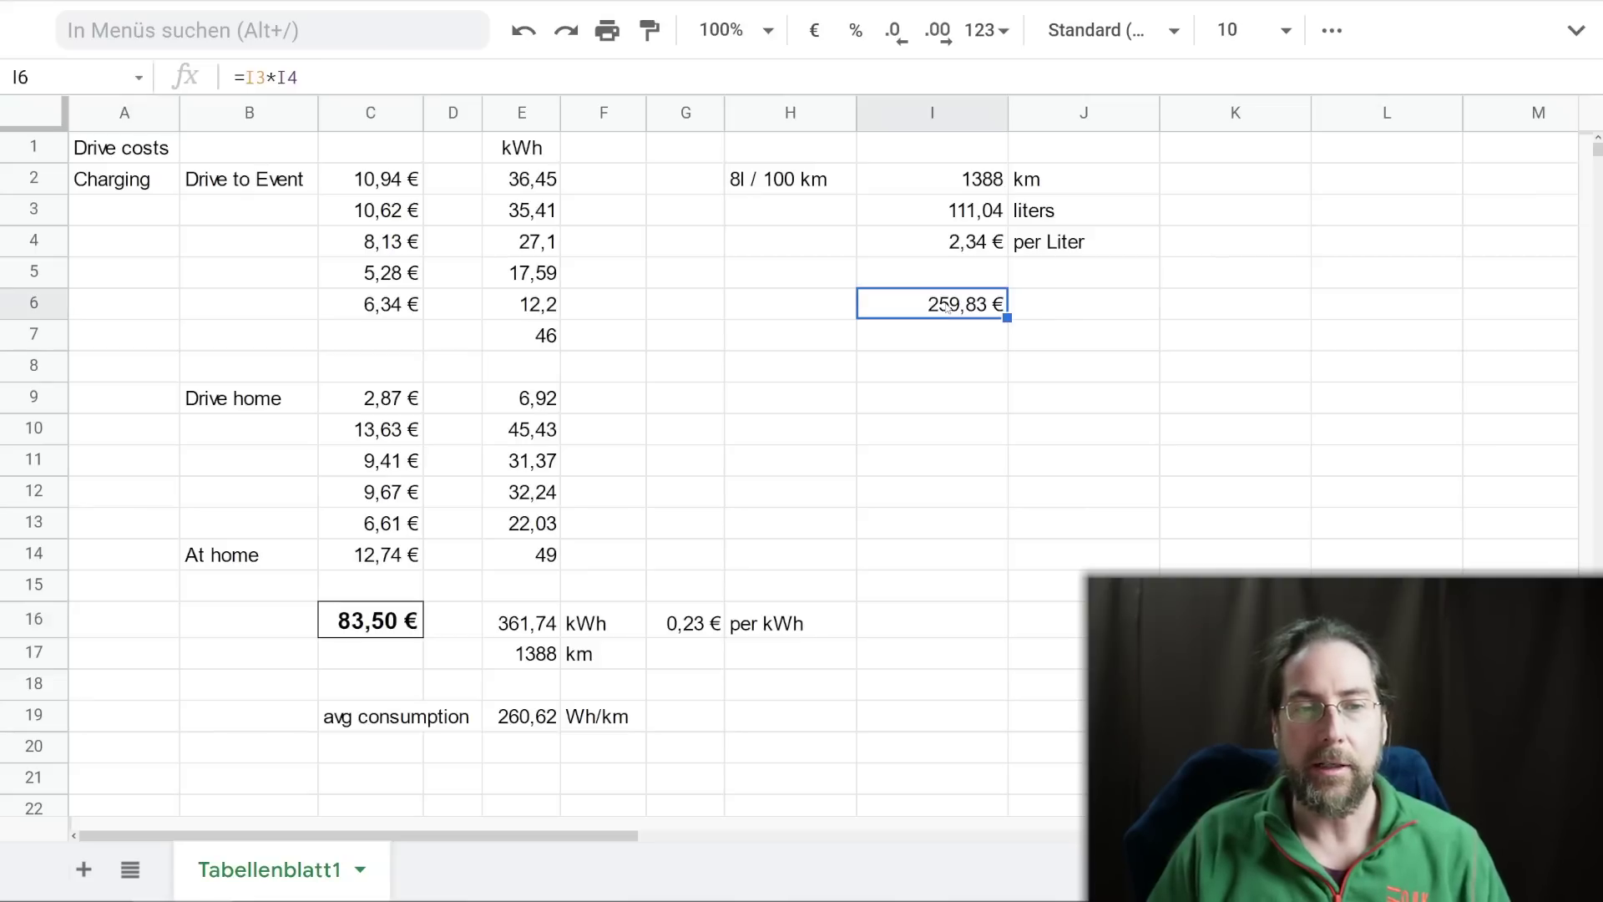